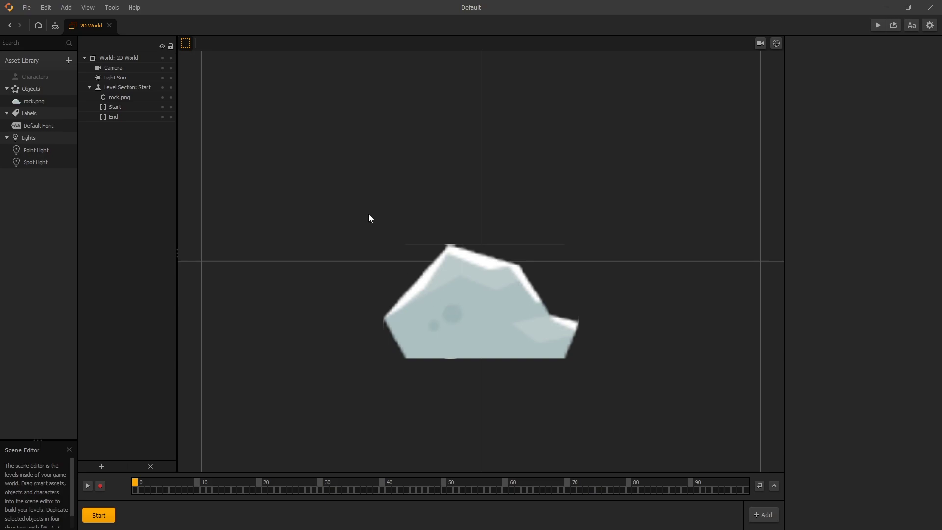
Step: Give rock.png a box collision shape, trim it to fit, then undo back to the full default box
{"action": "left_click", "coordinate": [456, 288]}
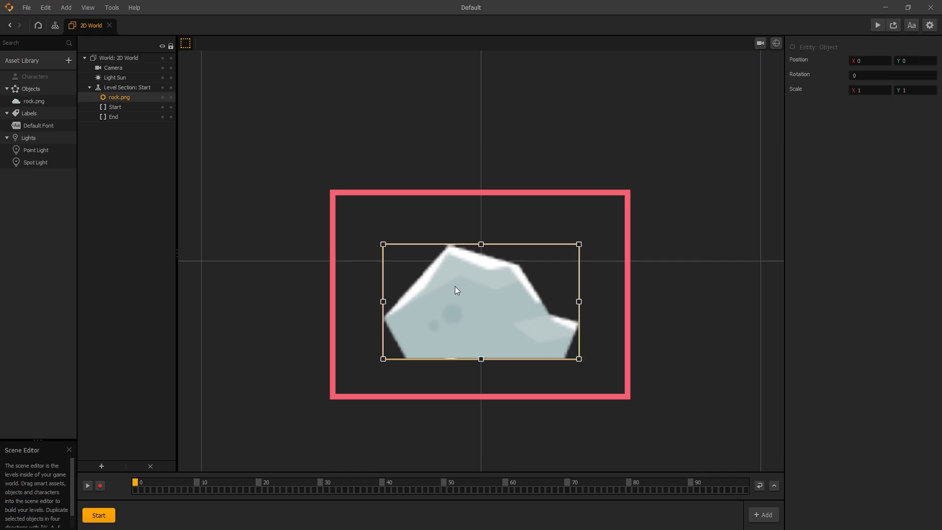
{"action": "left_click", "coordinate": [777, 43]}
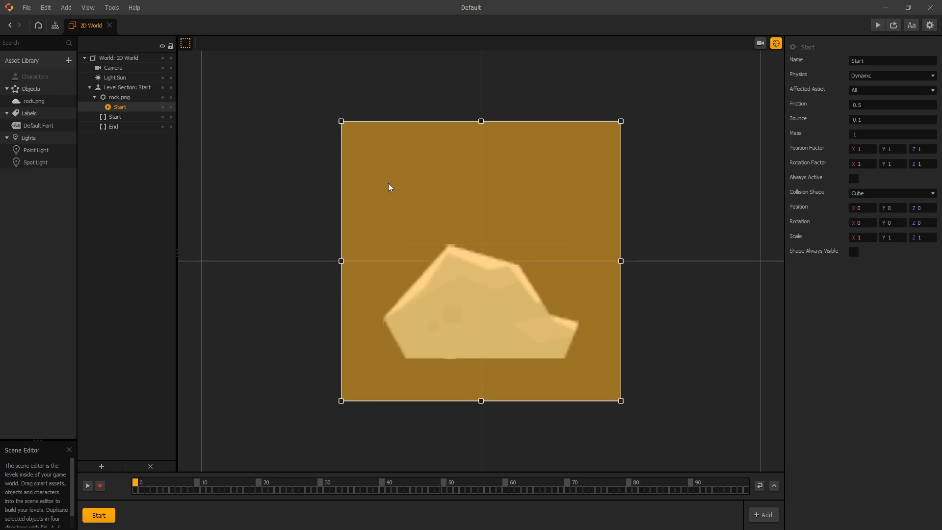
{"action": "left_click_drag", "start_coordinate": [481, 121], "coordinate": [485, 244]}
{"action": "left_click_drag", "start_coordinate": [481, 401], "coordinate": [481, 357]}
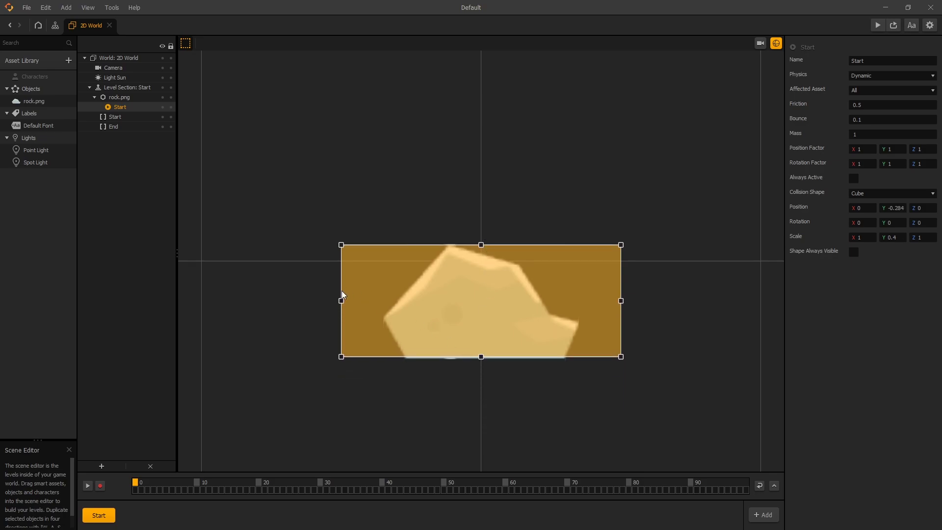
{"action": "left_click_drag", "start_coordinate": [342, 300], "coordinate": [397, 304]}
{"action": "left_click_drag", "start_coordinate": [621, 301], "coordinate": [565, 305]}
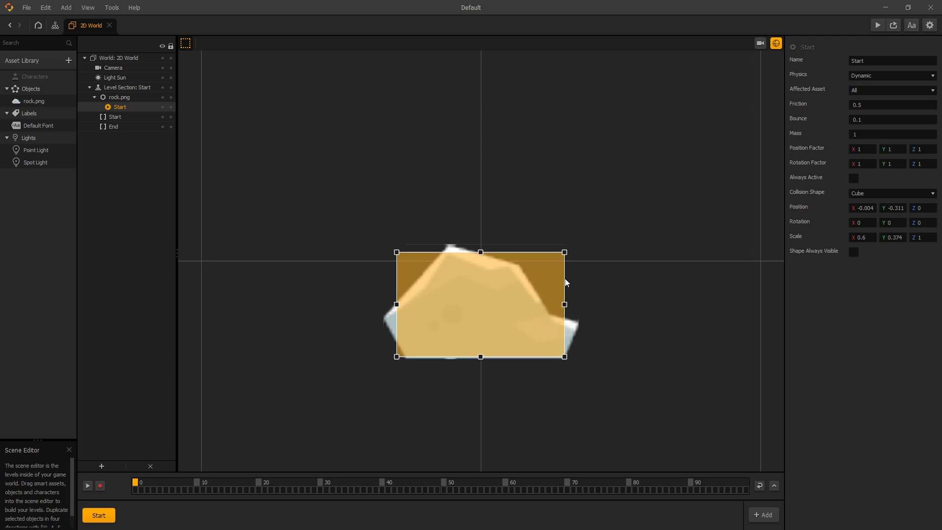
{"action": "left_click", "coordinate": [593, 253]}
{"action": "key", "text": "ctrl+z"}
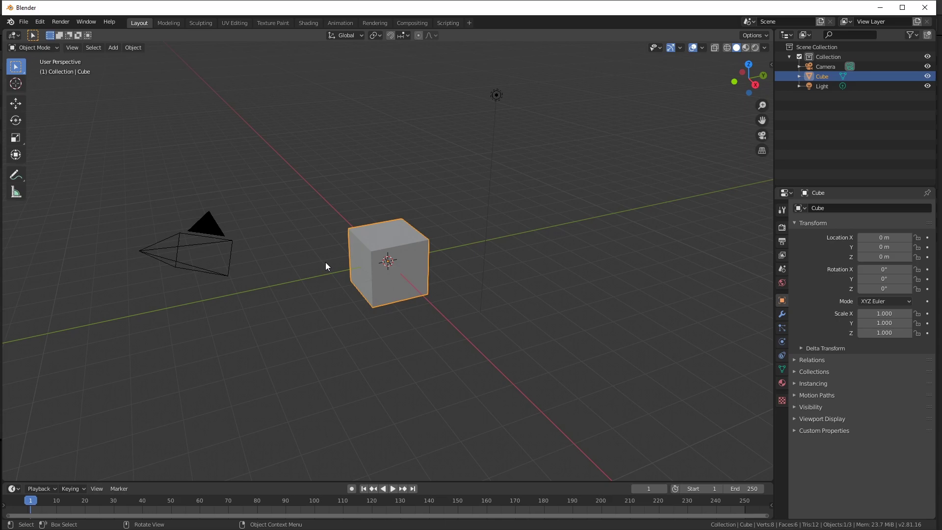
Step: Delete Blender's default cube and switch to Front Orthographic view
{"action": "left_click", "coordinate": [324, 267]}
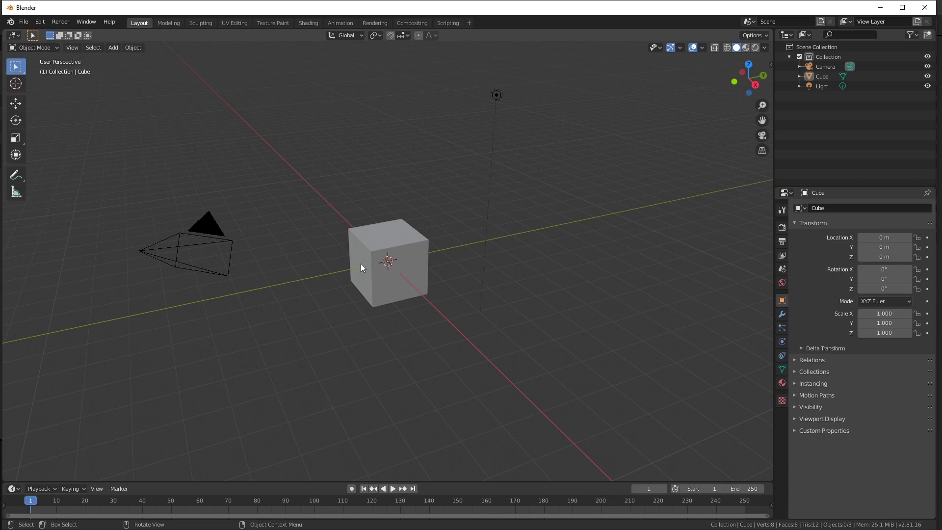
{"action": "left_click", "coordinate": [362, 261]}
{"action": "left_click", "coordinate": [342, 255]}
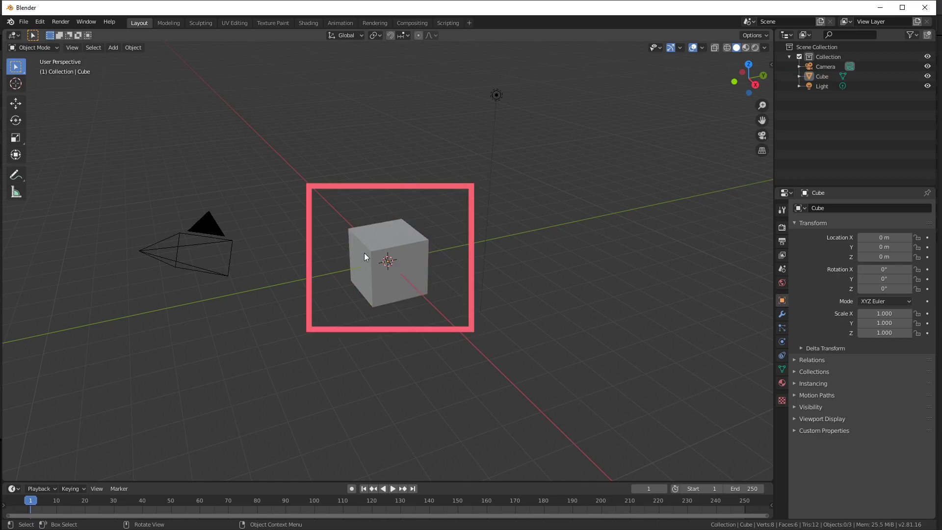
{"action": "left_click", "coordinate": [364, 257]}
{"action": "key", "text": "x"}
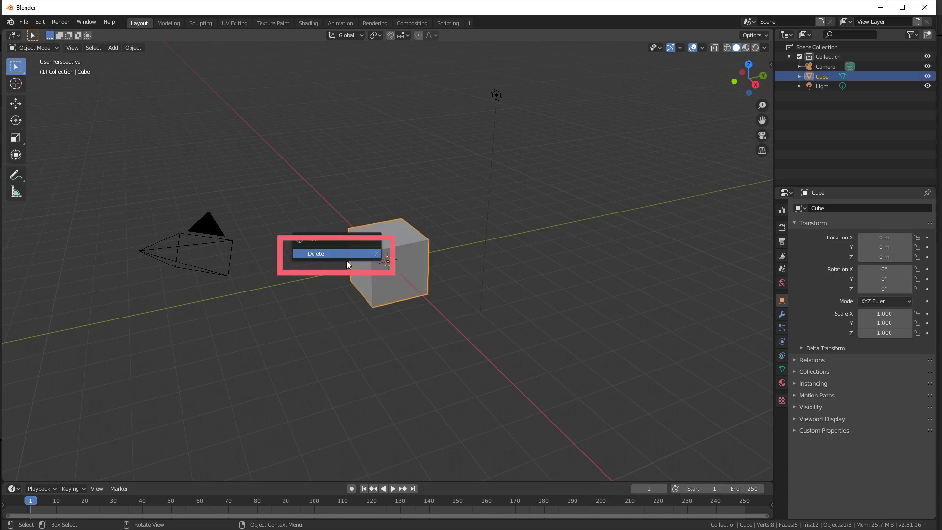
{"action": "left_click", "coordinate": [343, 253]}
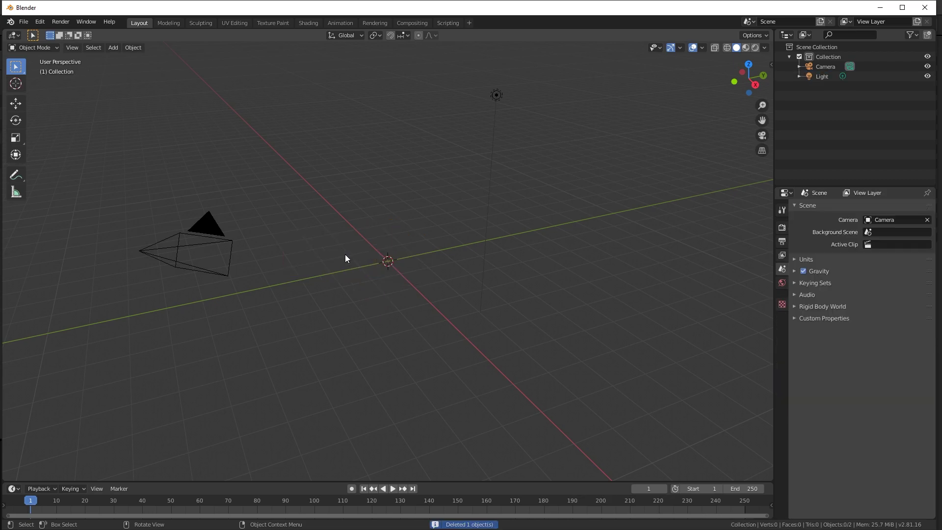
{"action": "left_click", "coordinate": [735, 81]}
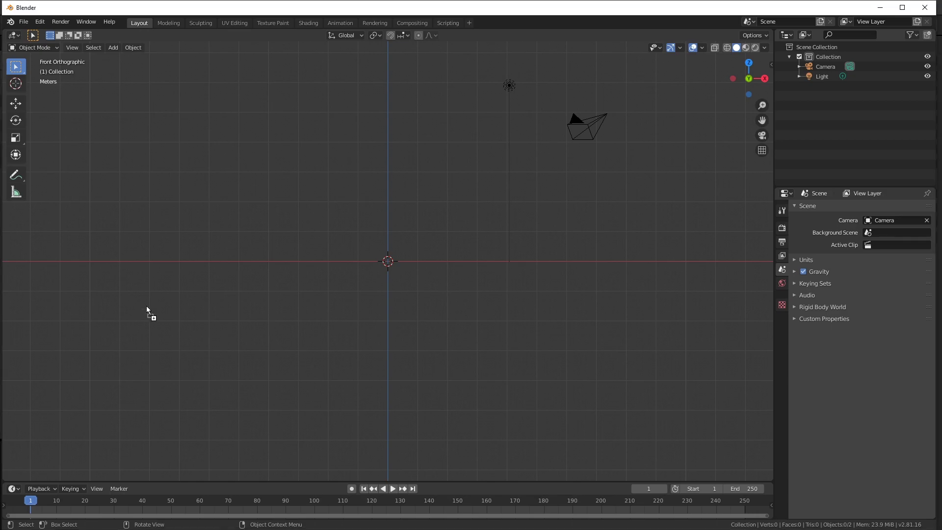
Step: Drop the rock image into the viewport and set its Location X, Y and Z to 0
{"action": "left_click_drag", "start_coordinate": [386, 261], "coordinate": [386, 262]}
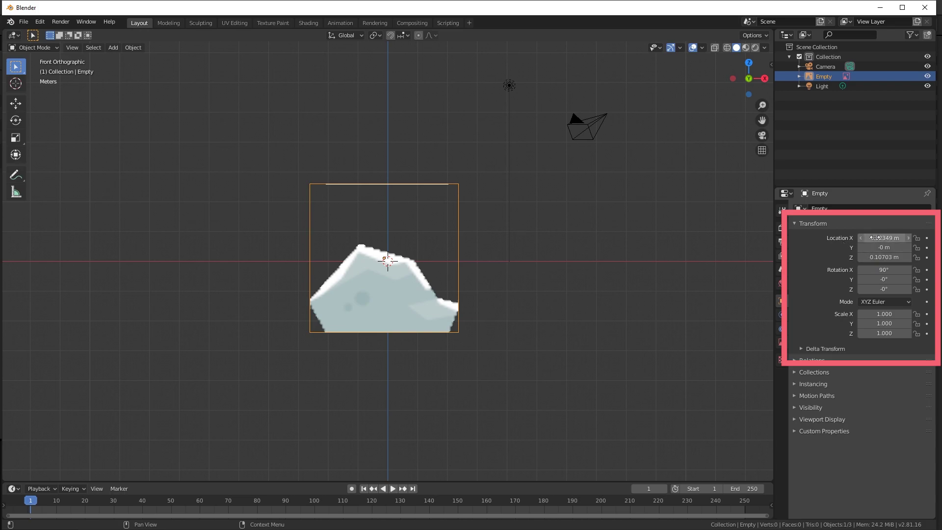
{"action": "left_click", "coordinate": [876, 238]}
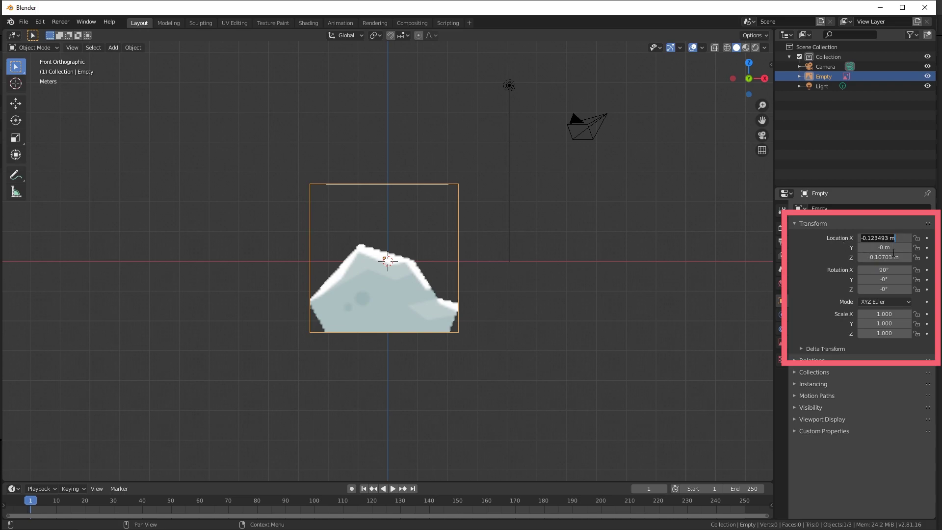
{"action": "key", "text": "ctrl+a"}
{"action": "type", "text": "0"}
{"action": "key", "text": "Tab"}
{"action": "type", "text": "0"}
{"action": "key", "text": "Tab"}
{"action": "type", "text": "0"}
{"action": "key", "text": "Return"}
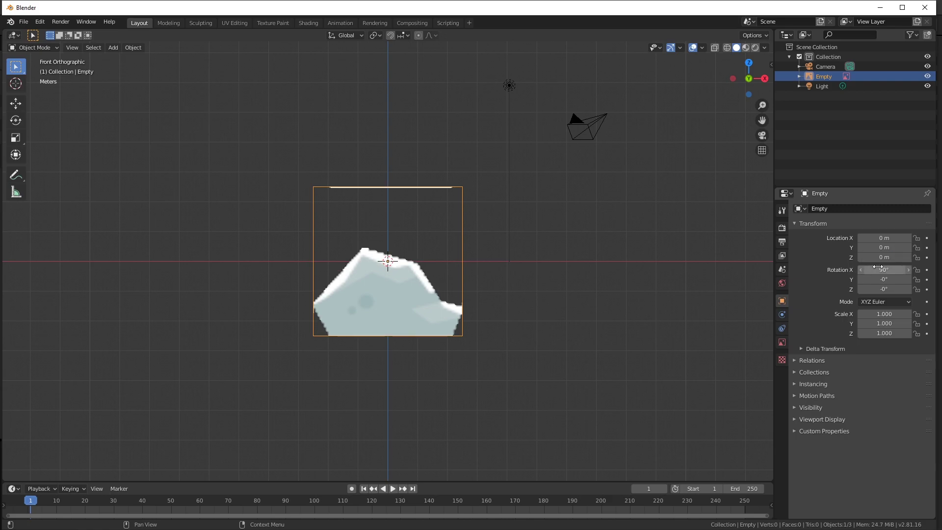
Step: Set the rock image's Scale X, Y and Z to 0.275
{"action": "left_click", "coordinate": [890, 314]}
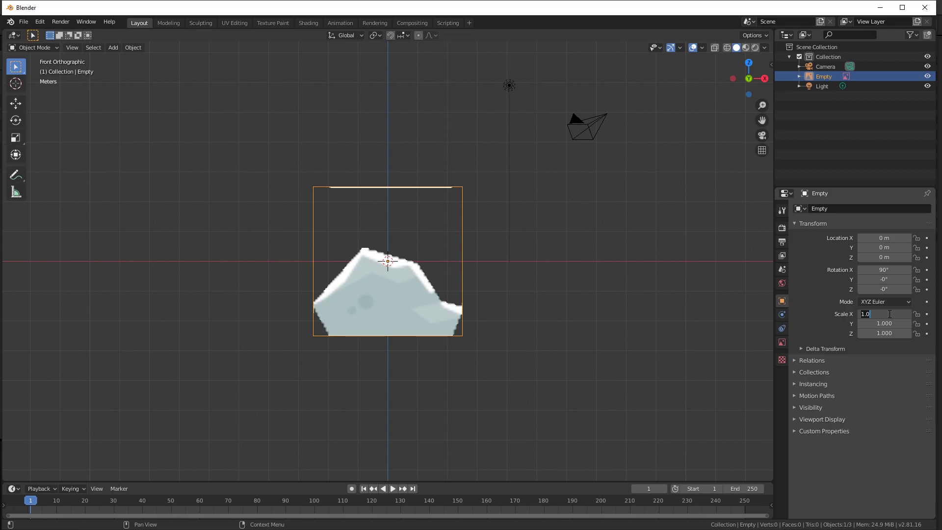
{"action": "type", "text": ".275"}
{"action": "key", "text": "Return"}
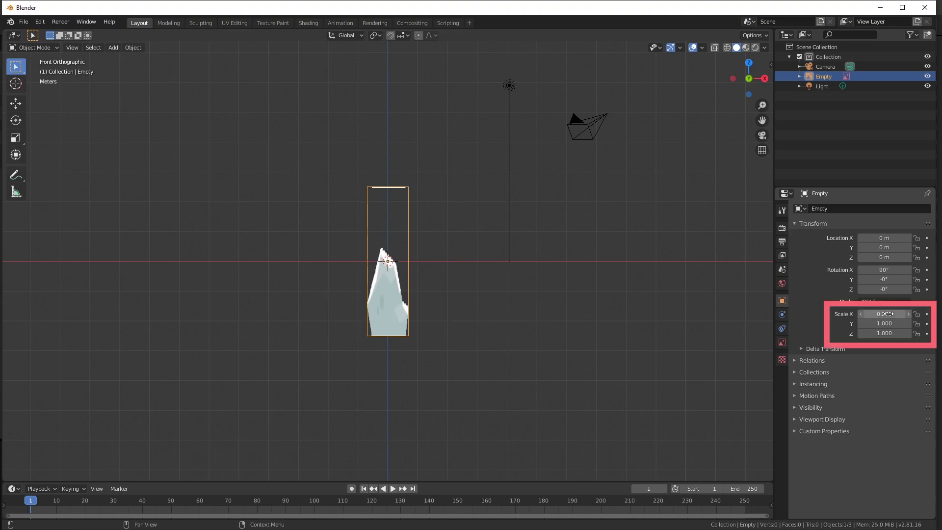
{"action": "left_click", "coordinate": [886, 324]}
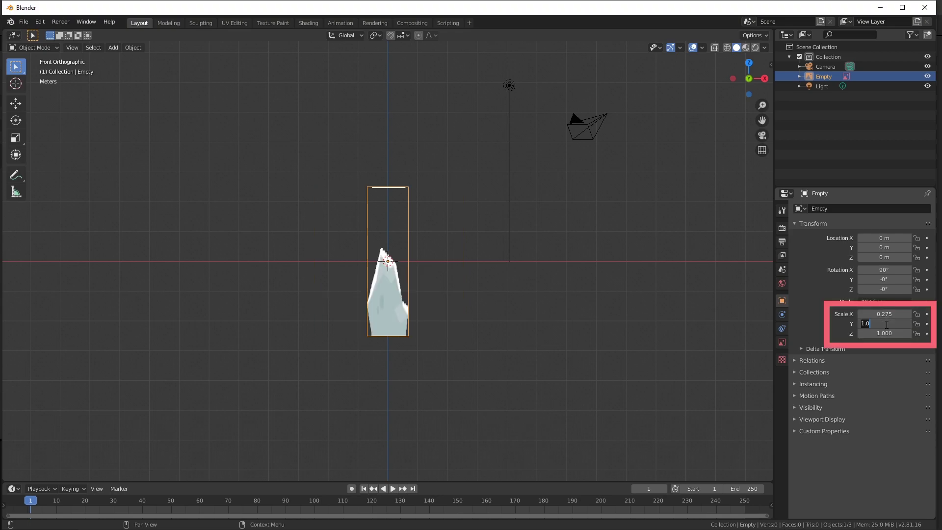
{"action": "type", "text": ".275"}
{"action": "key", "text": "Return"}
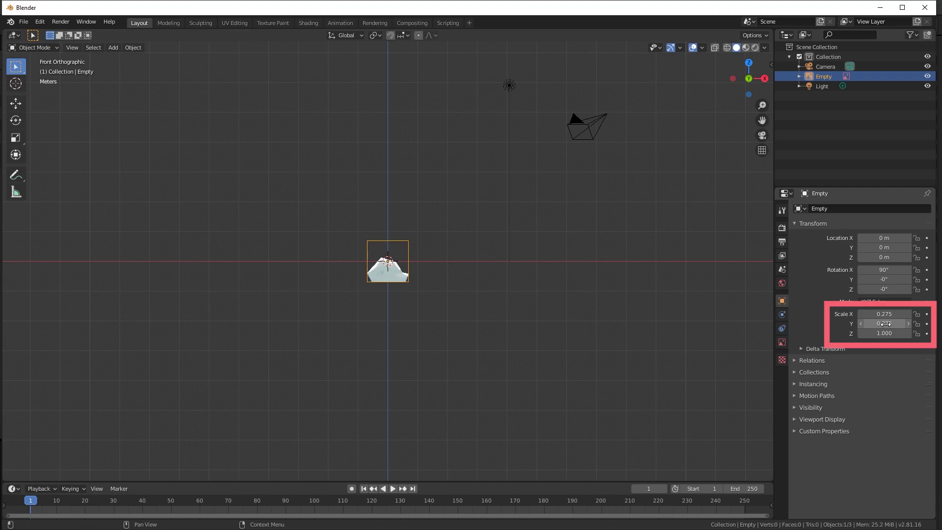
{"action": "left_click", "coordinate": [893, 333]}
{"action": "type", "text": ".275"}
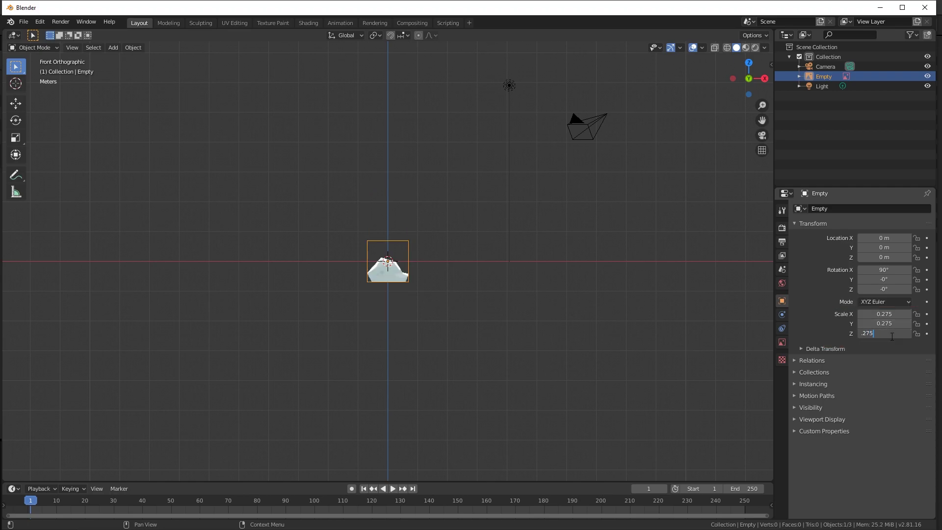
{"action": "key", "text": "Return"}
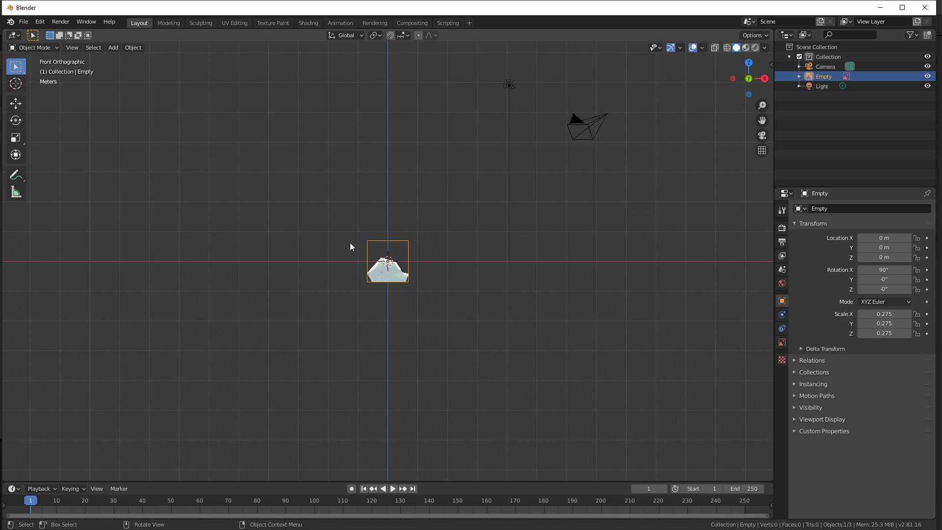
Step: Deselect the rock image and add a Plane mesh at the origin
{"action": "scroll", "coordinate": [349, 245], "scroll_direction": "down", "scroll_amount": 3}
{"action": "scroll", "coordinate": [344, 255], "scroll_direction": "up", "scroll_amount": 10}
{"action": "scroll", "coordinate": [322, 264], "scroll_direction": "up", "scroll_amount": 3}
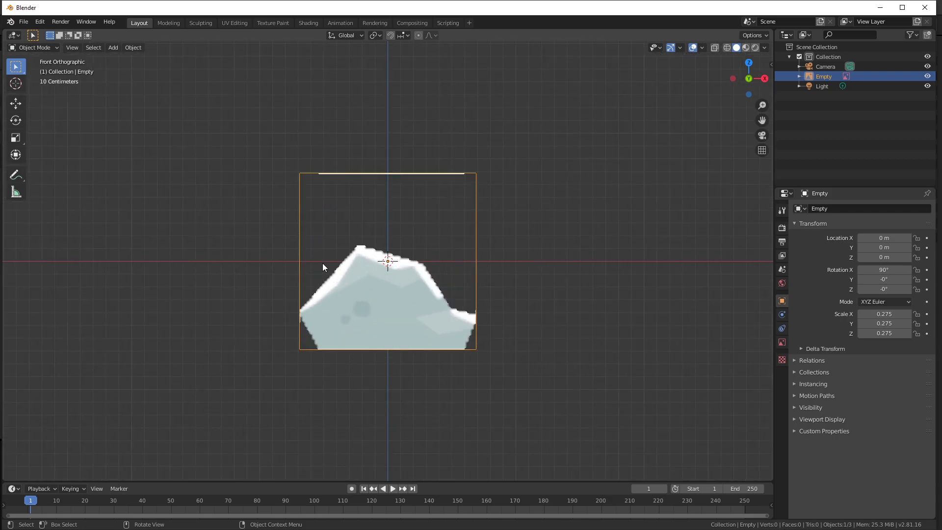
{"action": "scroll", "coordinate": [323, 267], "scroll_direction": "up", "scroll_amount": 1}
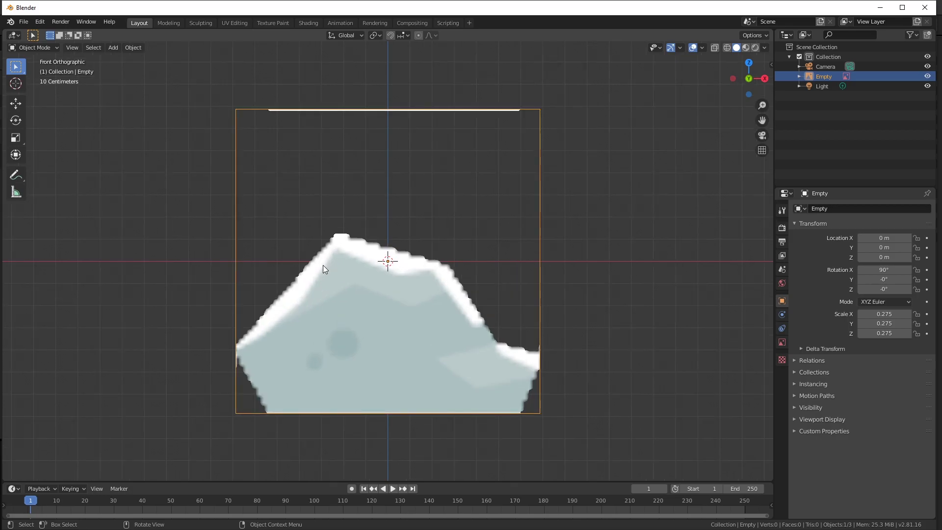
{"action": "scroll", "coordinate": [328, 295], "scroll_direction": "down", "scroll_amount": 1}
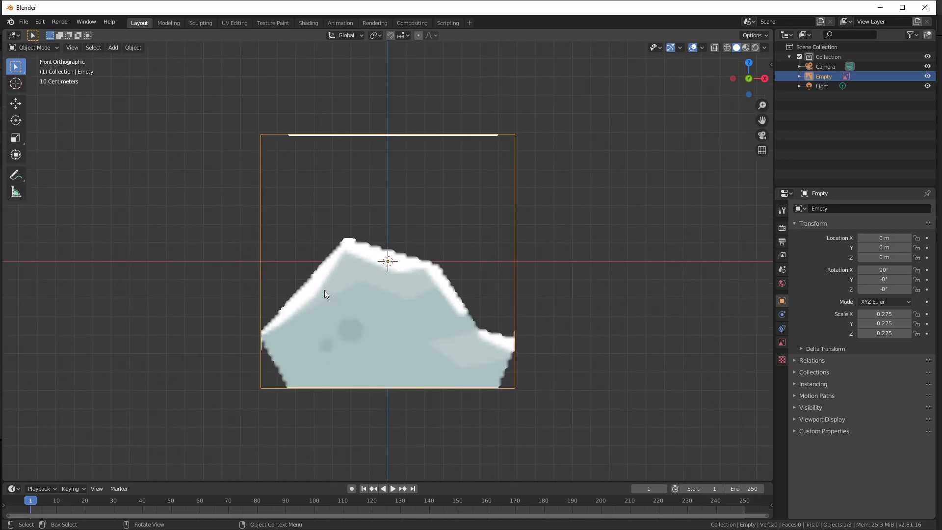
{"action": "left_click", "coordinate": [165, 279]}
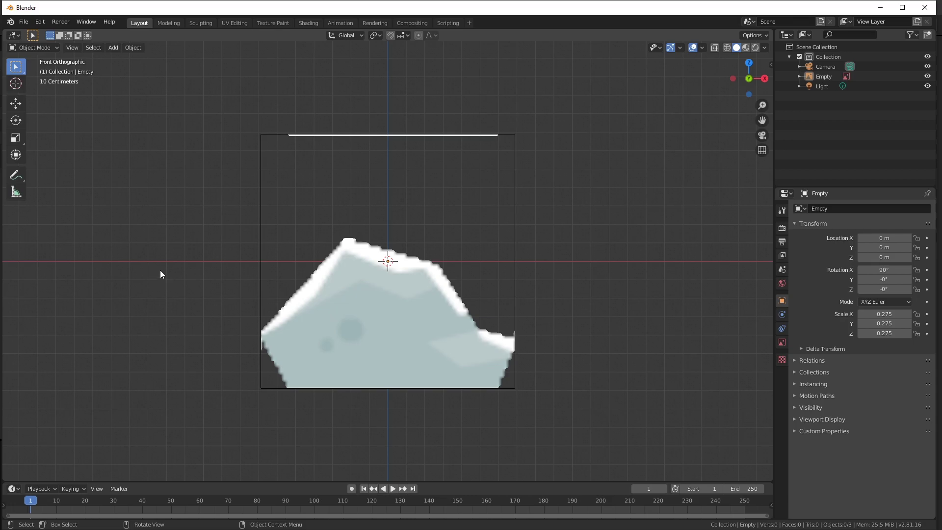
{"action": "left_click", "coordinate": [112, 47]}
{"action": "mouse_move", "coordinate": [163, 59]}
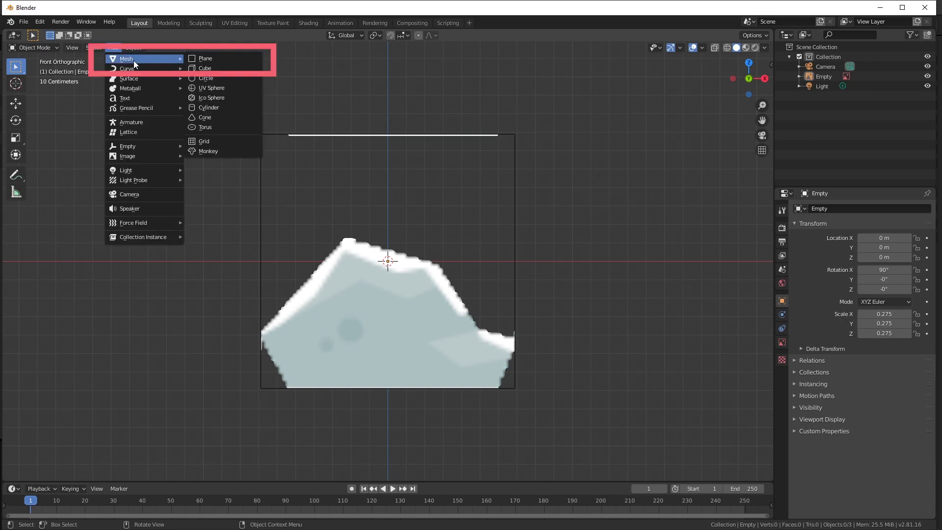
{"action": "left_click", "coordinate": [217, 59]}
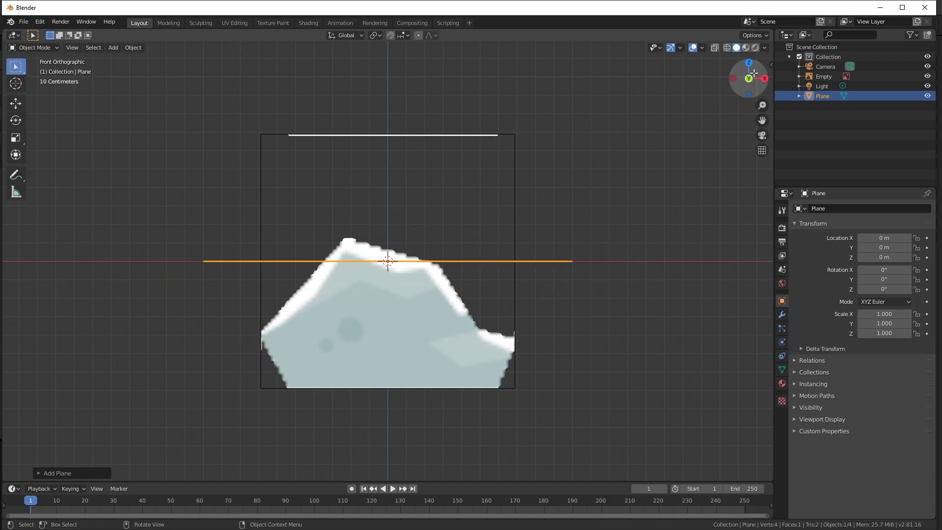
Step: Rotate the plane 90° on X so it stands upright
{"action": "left_click_drag", "start_coordinate": [754, 73], "coordinate": [732, 113]}
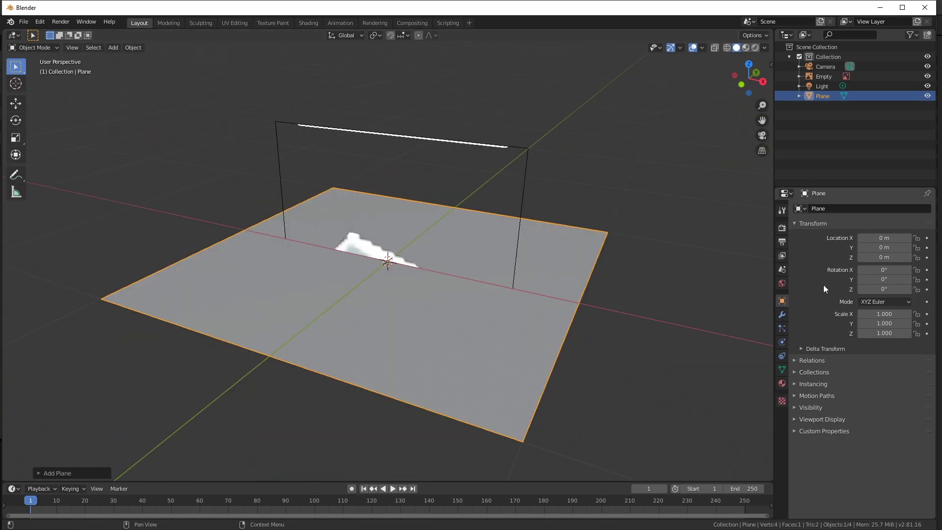
{"action": "left_click", "coordinate": [886, 270]}
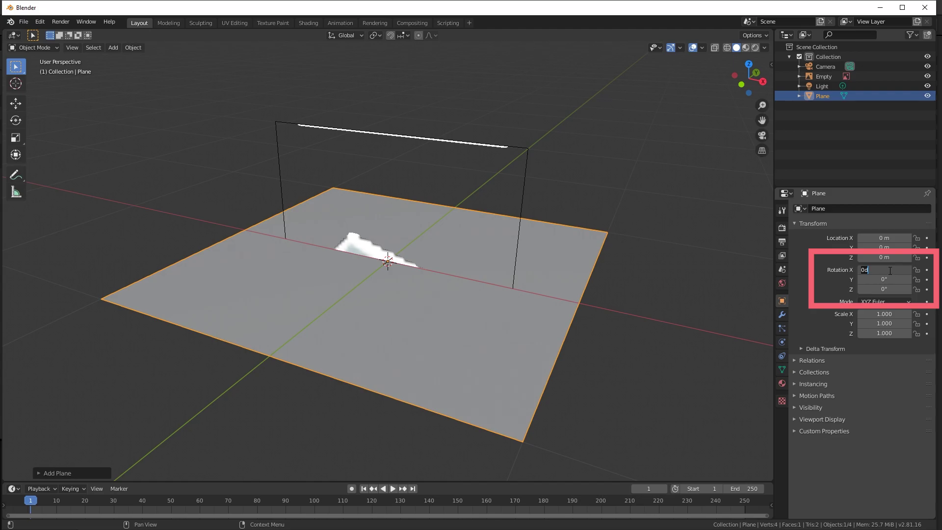
{"action": "type", "text": "90"}
{"action": "key", "text": "Return"}
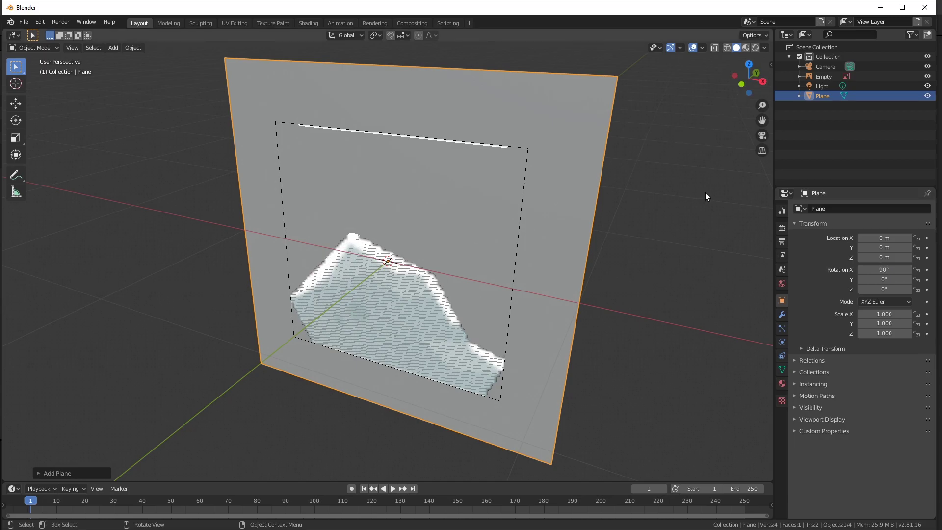
Step: In front view, put the plane in Edit Mode with only its bottom-left corner vertex selected
{"action": "left_click", "coordinate": [743, 83]}
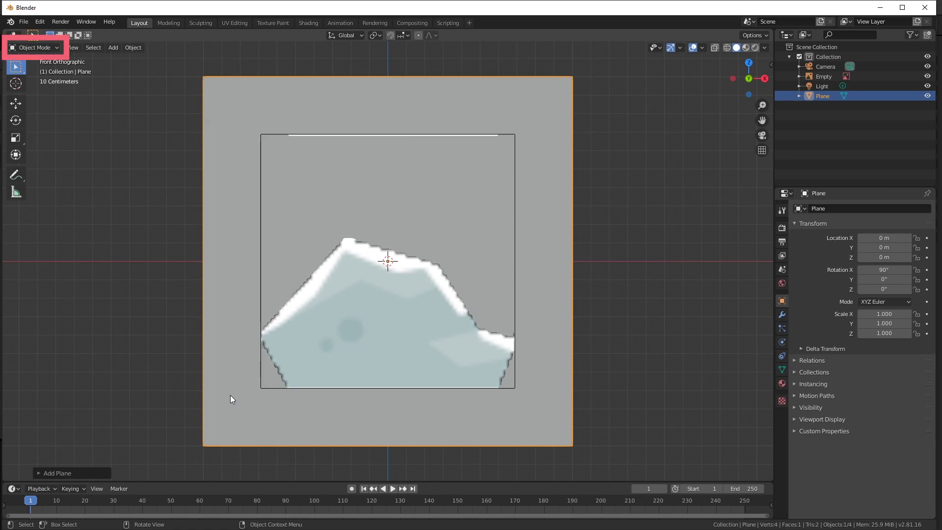
{"action": "key", "text": "Tab"}
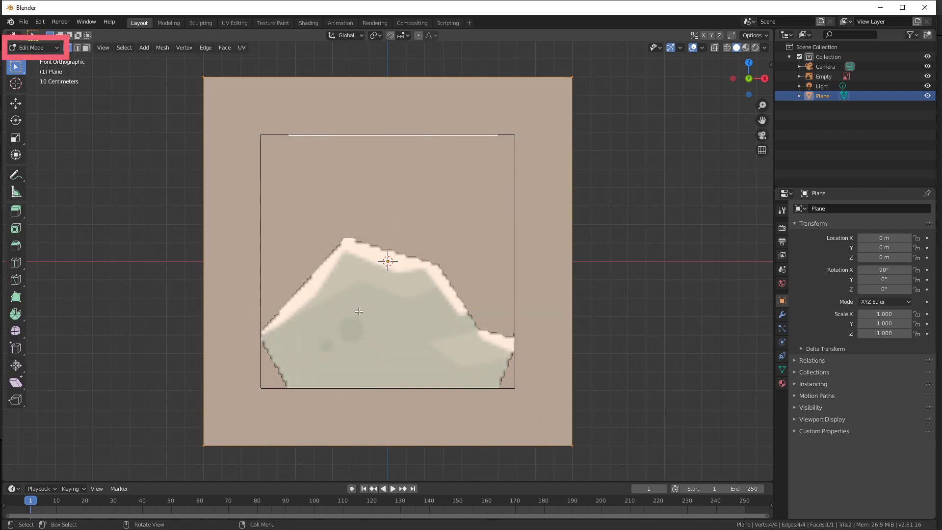
{"action": "left_click", "coordinate": [37, 48]}
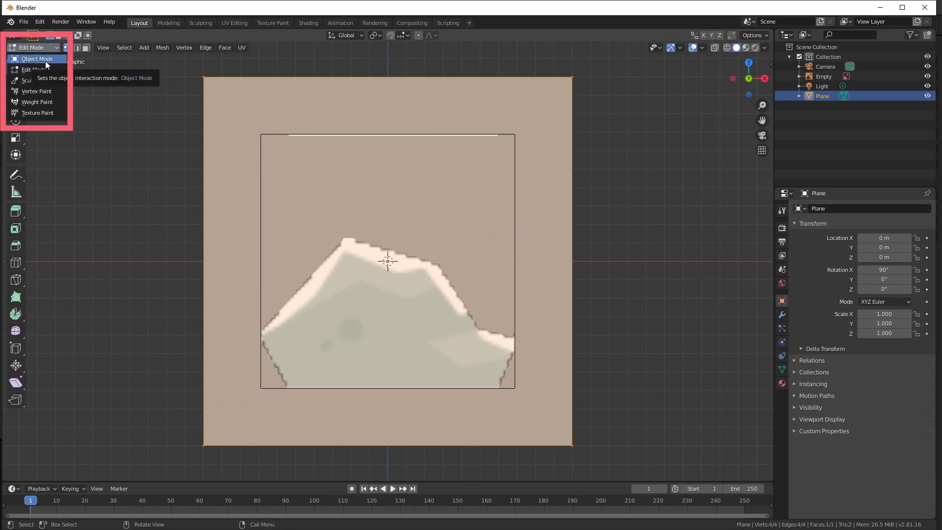
{"action": "left_click", "coordinate": [28, 45]}
{"action": "key", "text": "Tab"}
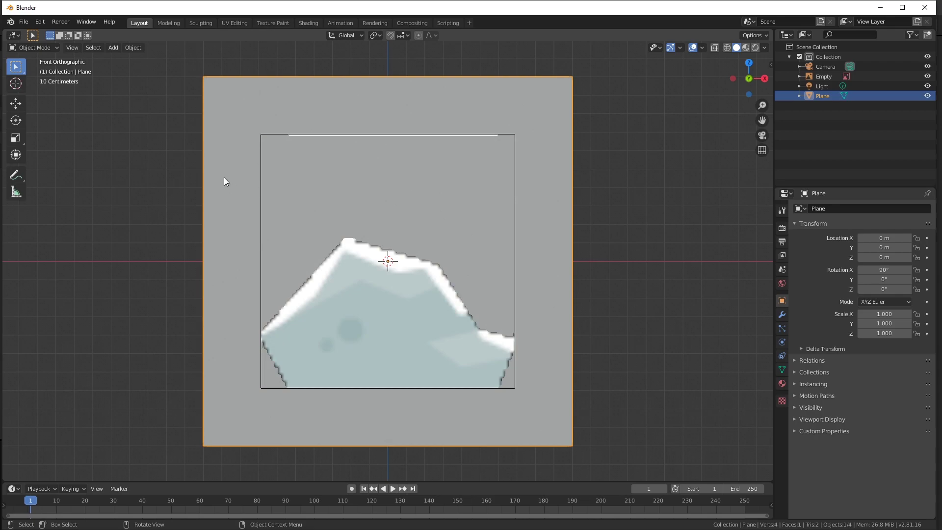
{"action": "key", "text": "Tab"}
{"action": "key", "text": "Tab"}
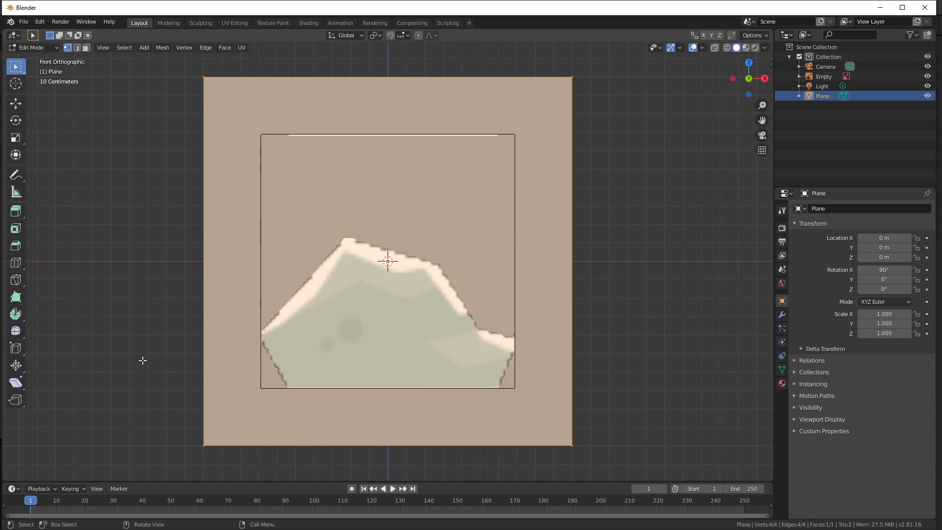
{"action": "left_click", "coordinate": [178, 416]}
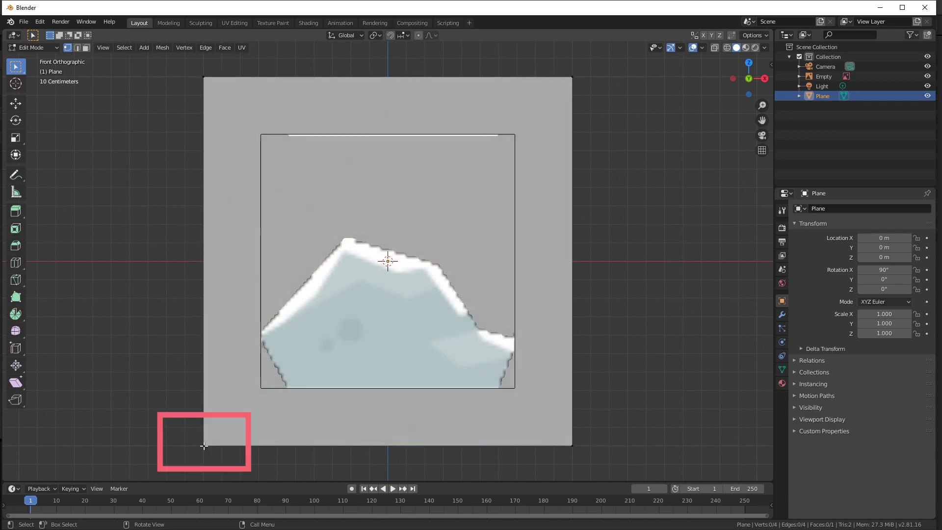
{"action": "left_click", "coordinate": [205, 445]}
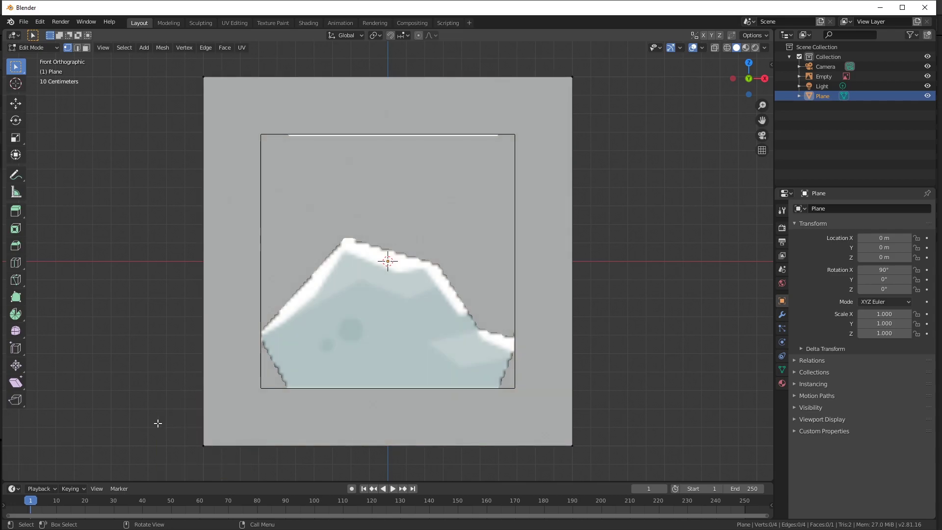
{"action": "mouse_move", "coordinate": [156, 415]}
{"action": "left_mouse_down"}
{"action": "mouse_move", "coordinate": [273, 486]}
{"action": "mouse_move", "coordinate": [277, 472]}
{"action": "left_mouse_up"}
Step: Drag the plane's four corner vertices into a trapezoid around the rock's lower base
{"action": "left_click", "coordinate": [16, 103]}
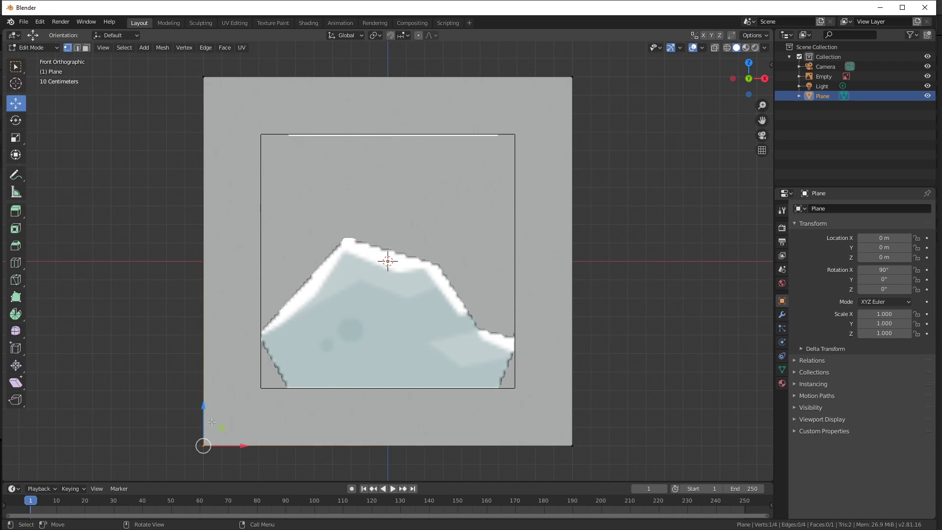
{"action": "left_click_drag", "start_coordinate": [203, 445], "coordinate": [289, 387]}
{"action": "left_click", "coordinate": [204, 77]}
{"action": "left_click_drag", "start_coordinate": [203, 77], "coordinate": [263, 338]}
{"action": "left_click_drag", "start_coordinate": [572, 77], "coordinate": [513, 340]}
{"action": "left_click", "coordinate": [573, 446]}
{"action": "left_click_drag", "start_coordinate": [573, 445], "coordinate": [497, 387]}
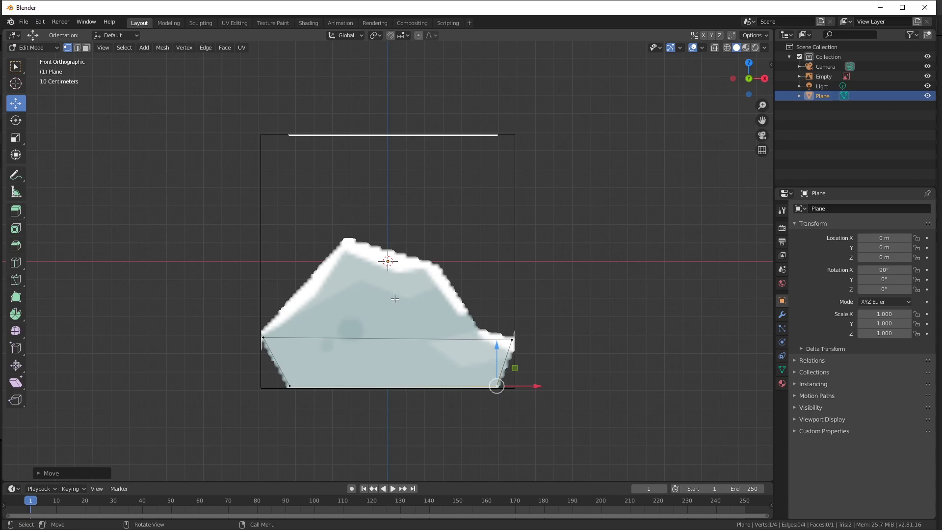
Step: Subdivide the plane's top edge with 3 cuts
{"action": "left_click", "coordinate": [16, 67]}
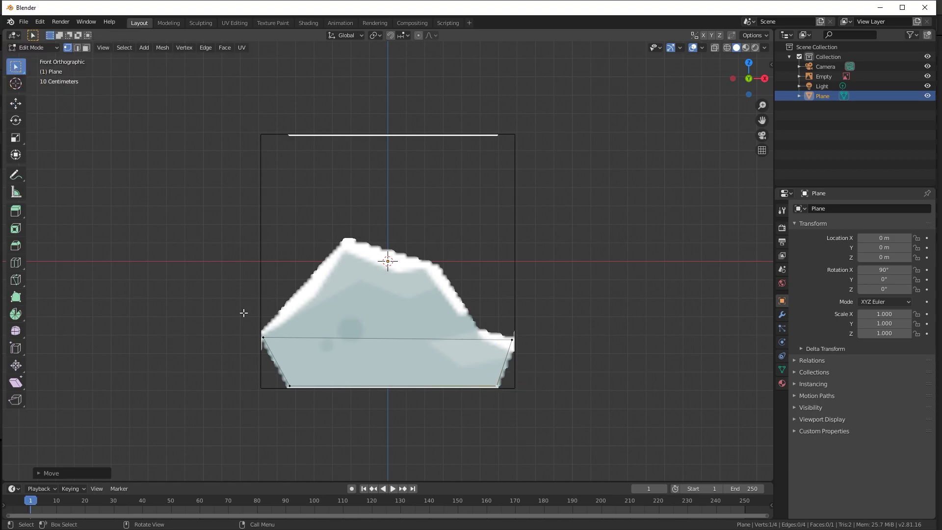
{"action": "left_click_drag", "start_coordinate": [235, 315], "coordinate": [521, 359]}
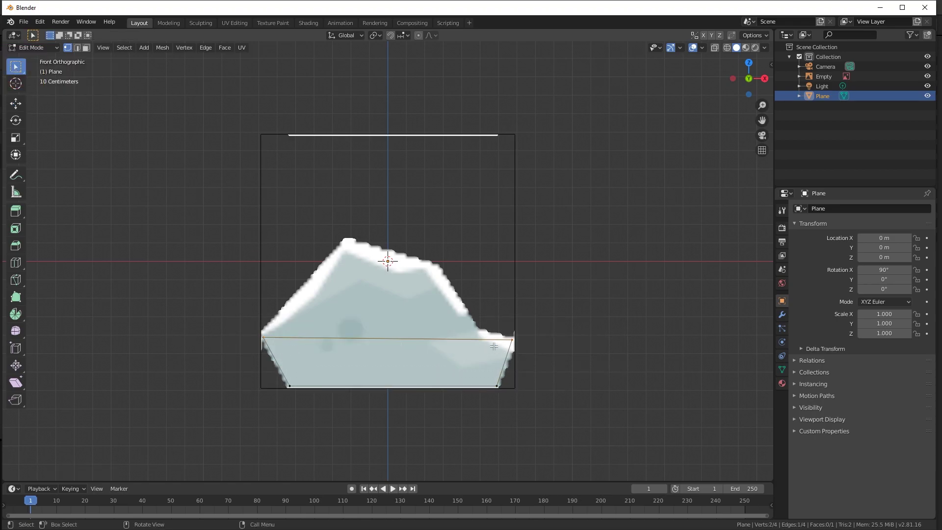
{"action": "right_click", "coordinate": [371, 321]}
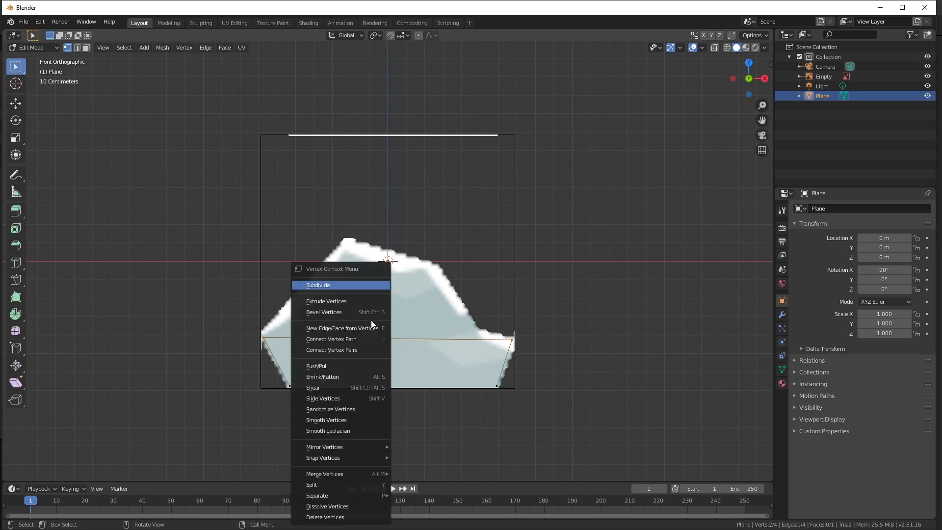
{"action": "left_click", "coordinate": [321, 287]}
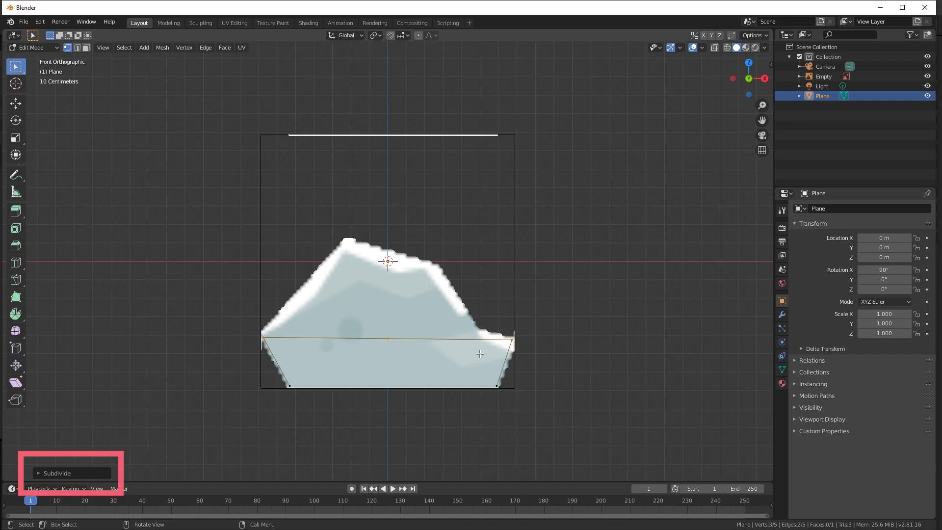
{"action": "left_click", "coordinate": [50, 473]}
{"action": "left_click_drag", "start_coordinate": [132, 405], "coordinate": [148, 405]}
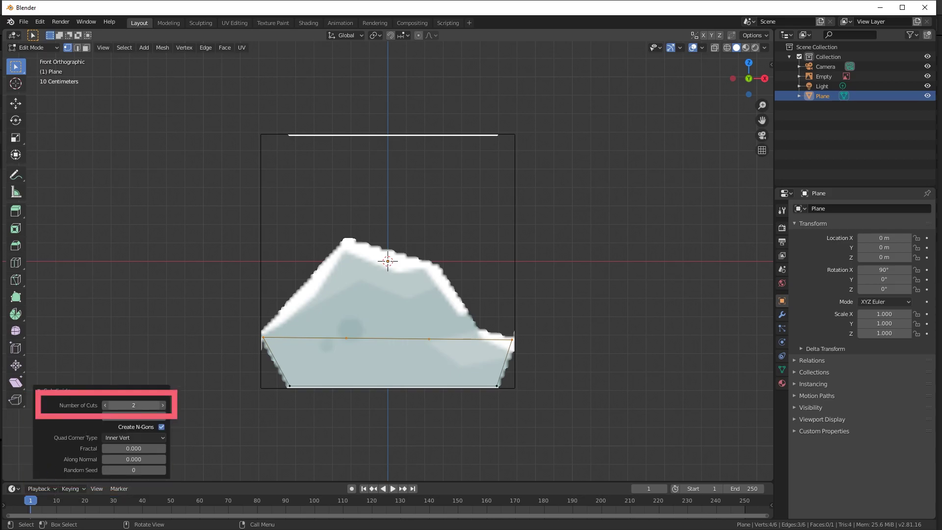
Step: Move the three new top vertices onto the rock's peak, right shoulder and right notch
{"action": "left_click", "coordinate": [17, 106]}
{"action": "left_click", "coordinate": [325, 338]}
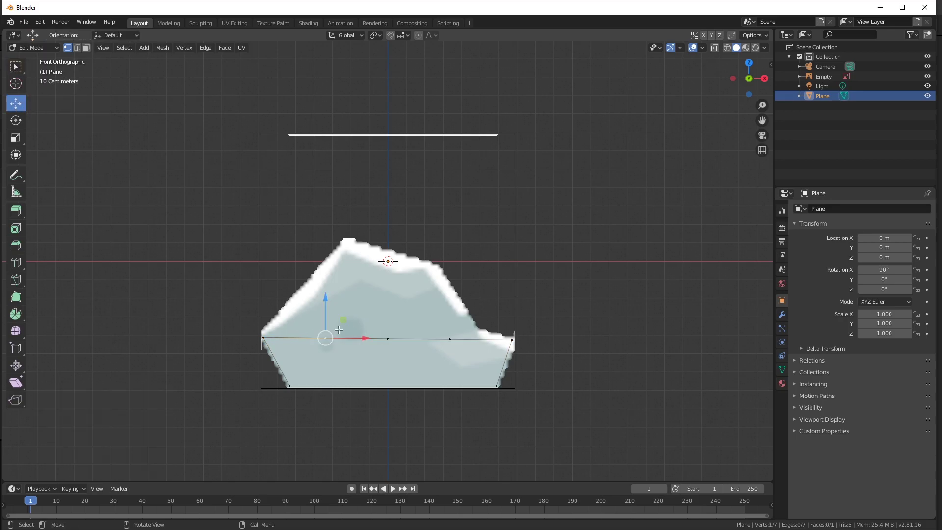
{"action": "left_click_drag", "start_coordinate": [325, 338], "coordinate": [348, 239]}
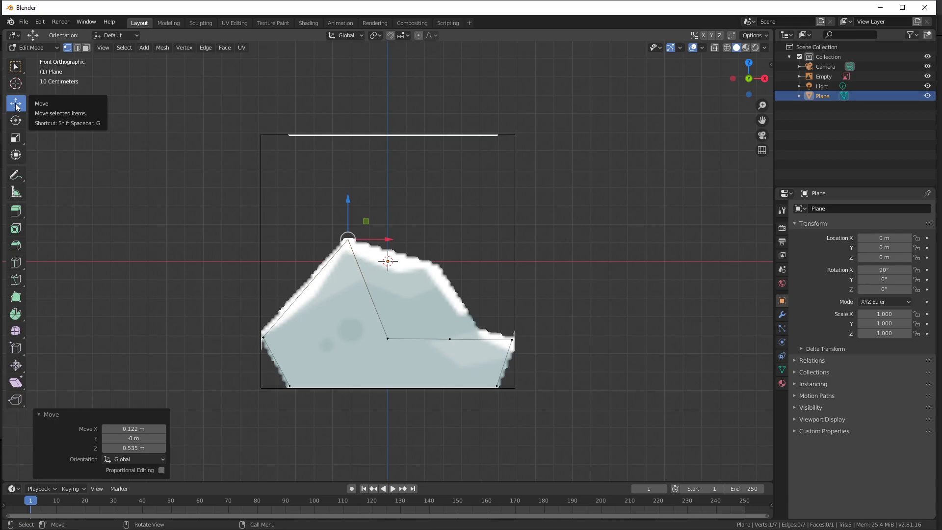
{"action": "left_click", "coordinate": [17, 72]}
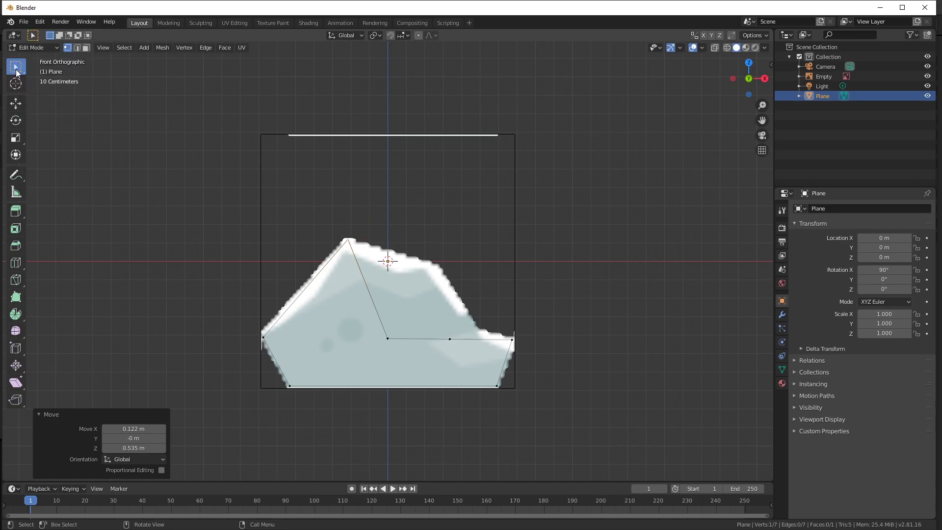
{"action": "left_click", "coordinate": [388, 338]}
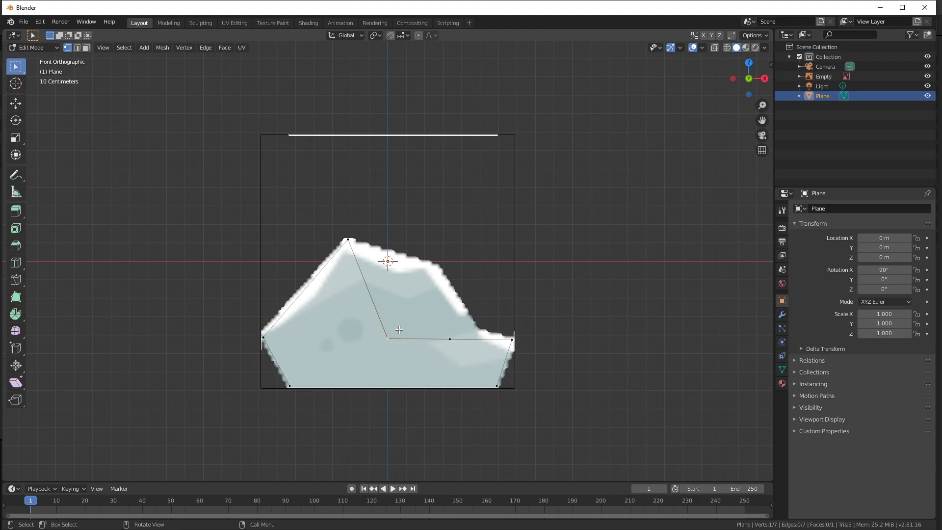
{"action": "key", "text": "g"}
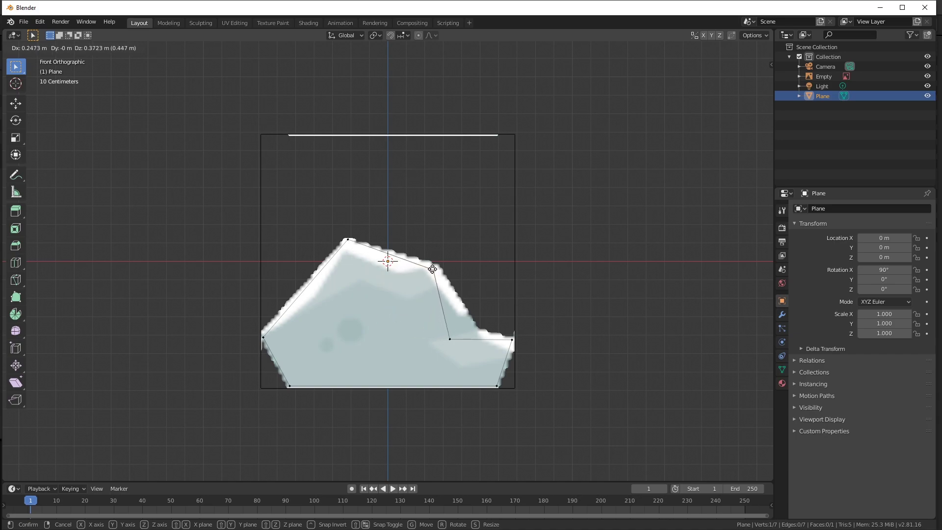
{"action": "left_click", "coordinate": [432, 270]}
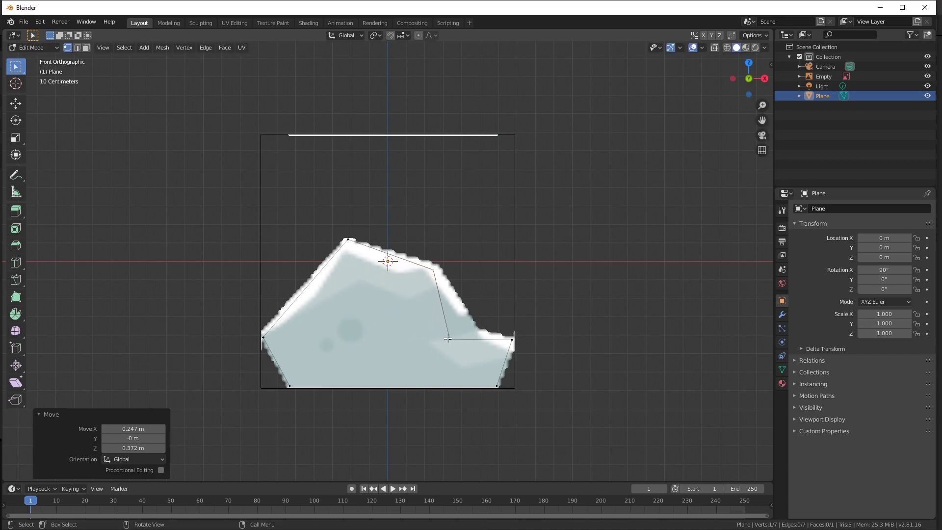
{"action": "left_click", "coordinate": [451, 340]}
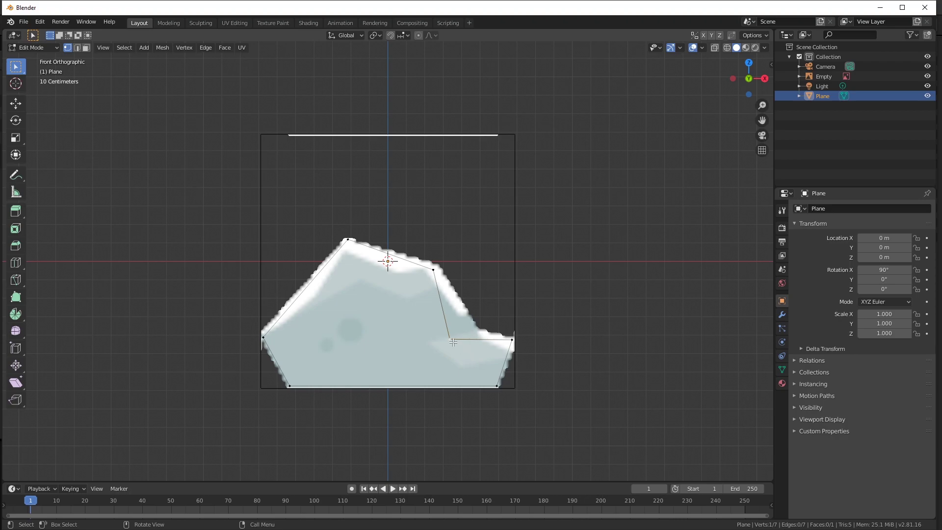
{"action": "key", "text": "g"}
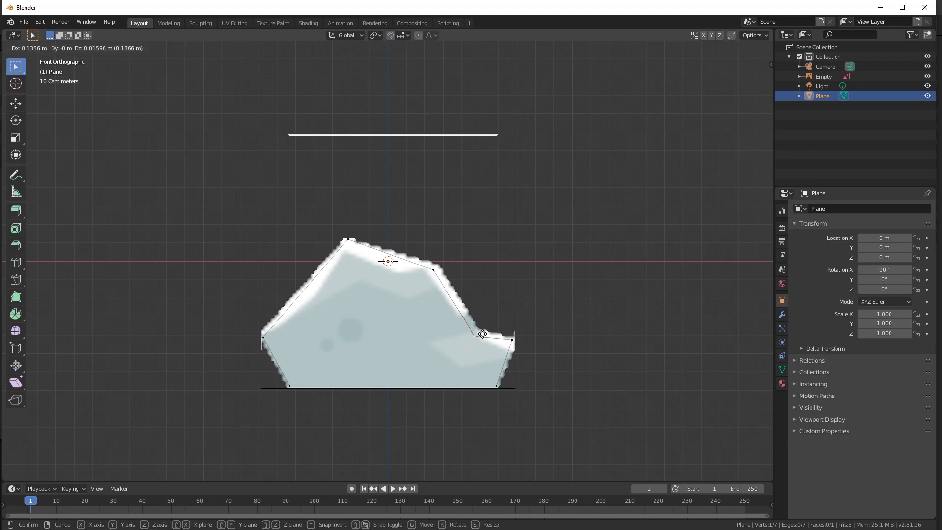
{"action": "left_click", "coordinate": [484, 335]}
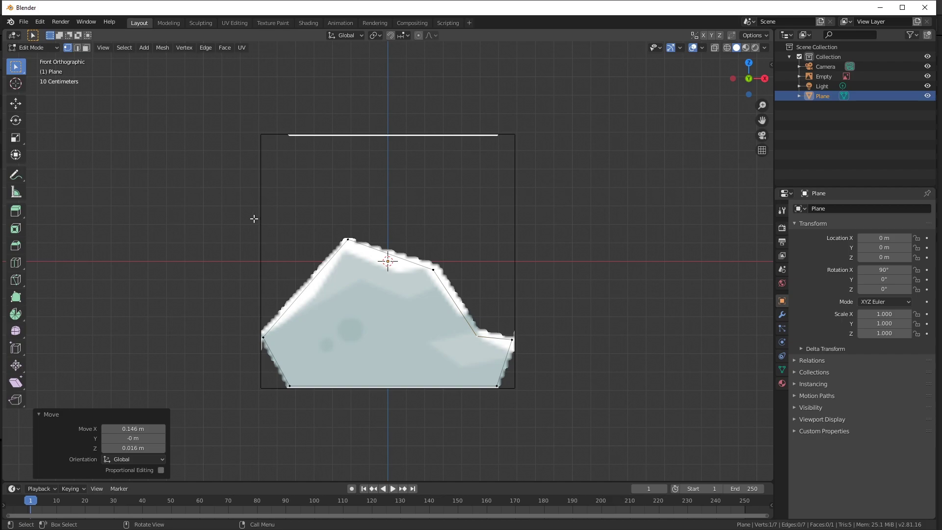
Step: Switch the rock-shaped plane back to Object Mode
{"action": "left_click", "coordinate": [38, 48]}
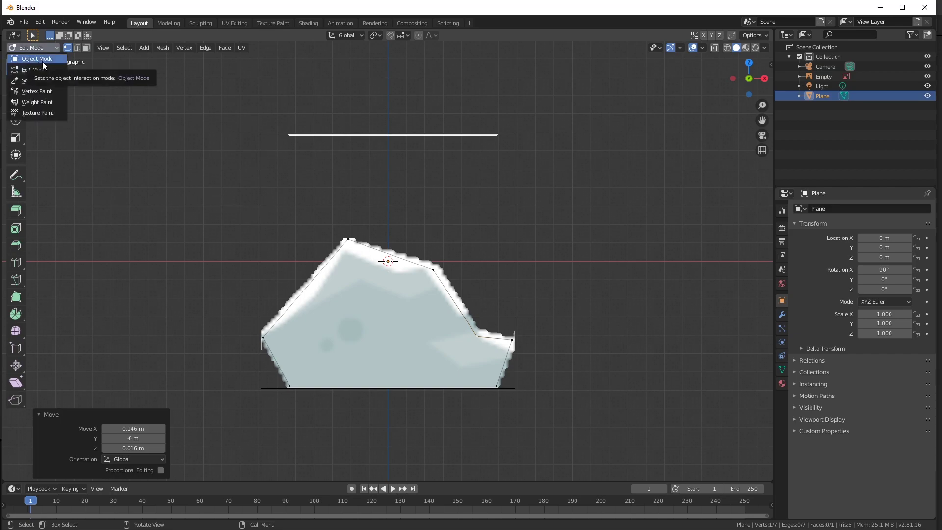
{"action": "left_click", "coordinate": [42, 60]}
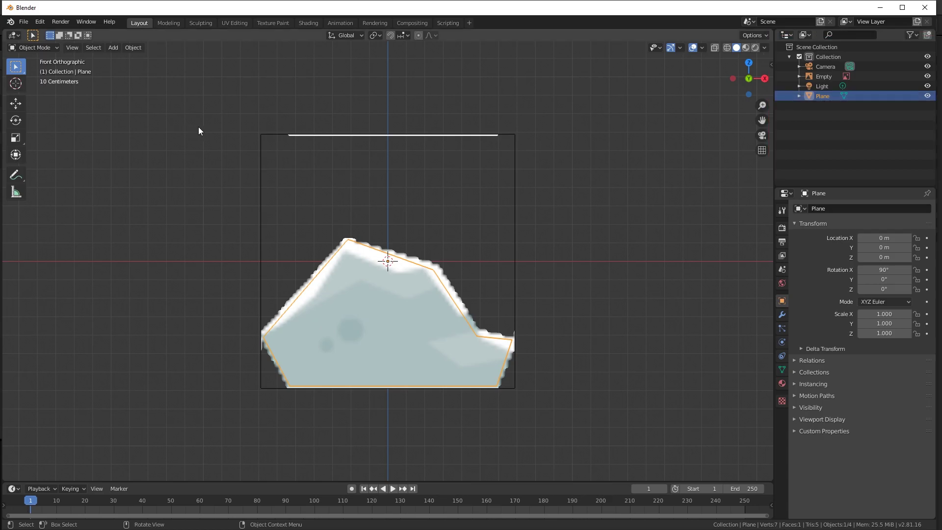
Step: Export the selected plane as Wavefront OBJ rock.obj with Selection Only enabled
{"action": "left_click", "coordinate": [23, 23]}
{"action": "mouse_move", "coordinate": [80, 165]}
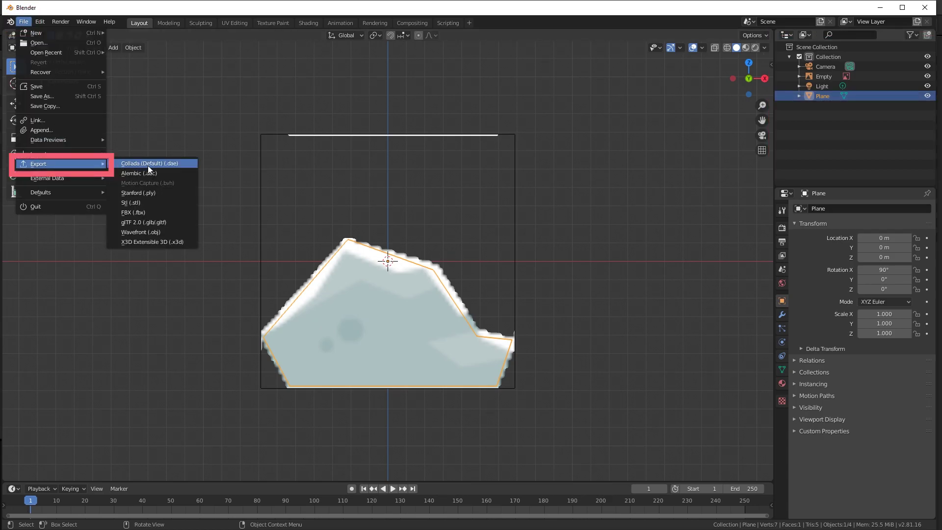
{"action": "left_click", "coordinate": [164, 237]}
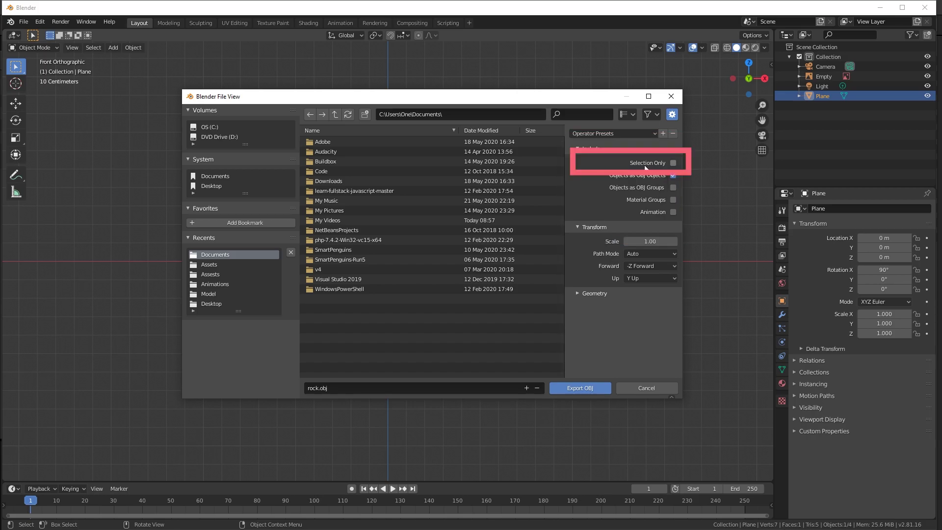
{"action": "left_click", "coordinate": [673, 162]}
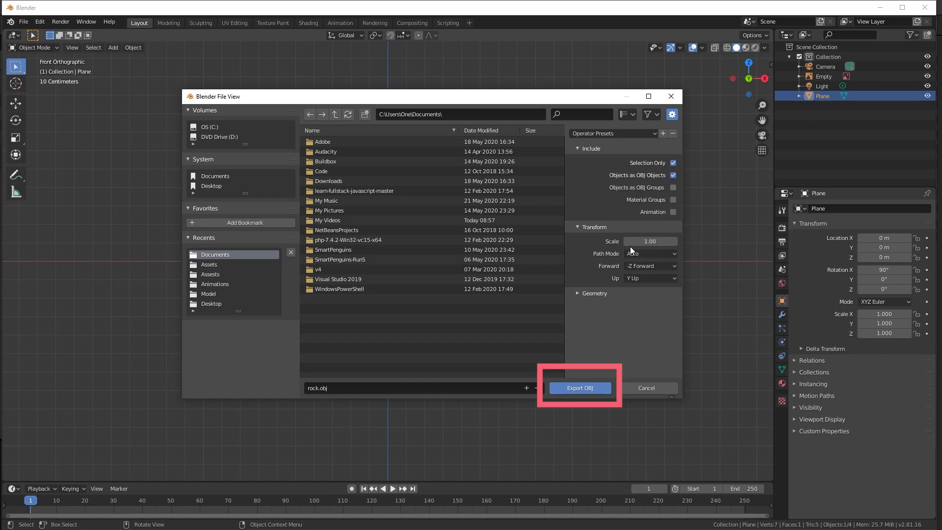
{"action": "left_click", "coordinate": [578, 389]}
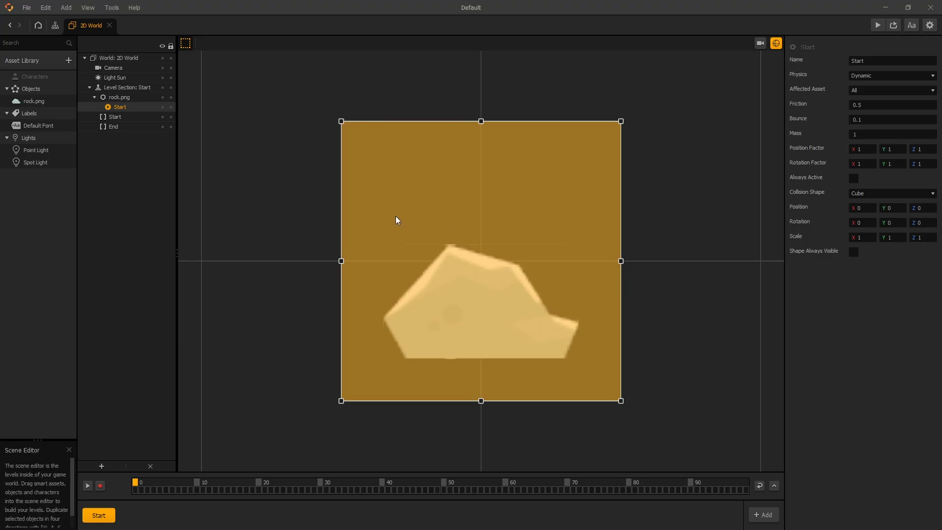
Step: Change the rock's Start physics collision shape from Cube to Mesh
{"action": "left_click", "coordinate": [872, 193]}
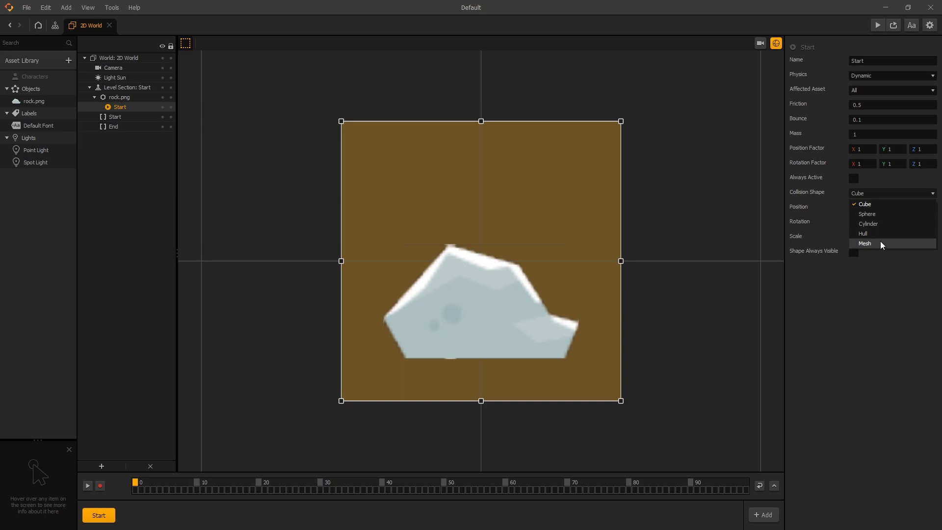
{"action": "left_click", "coordinate": [880, 242]}
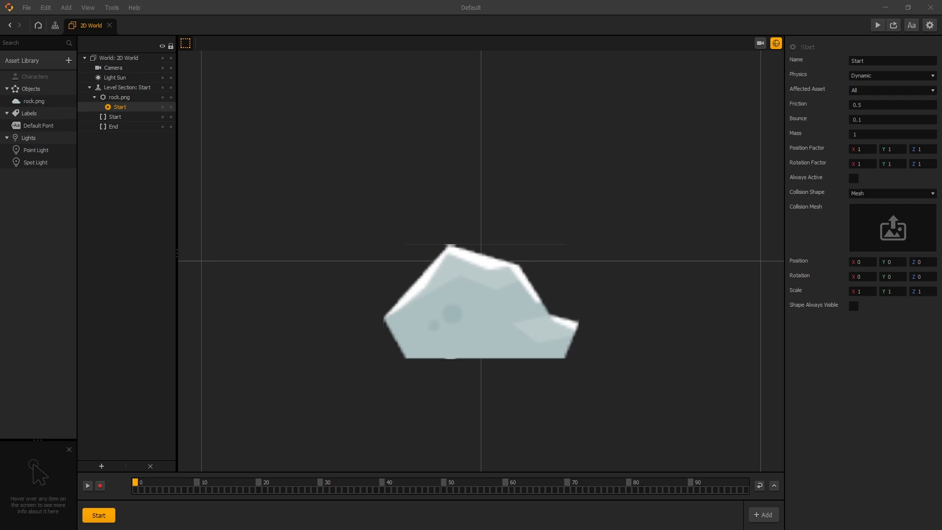
Step: Load the exported rock OBJ into the Collision Mesh slot and briefly check it in the collision editor
{"action": "left_click_drag", "start_coordinate": [276, 293], "coordinate": [894, 230]}
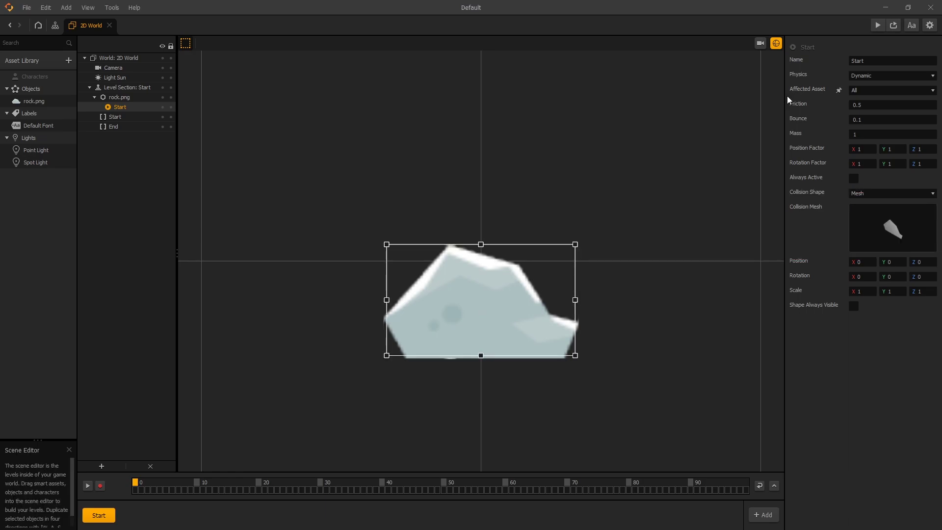
{"action": "left_click", "coordinate": [776, 43]}
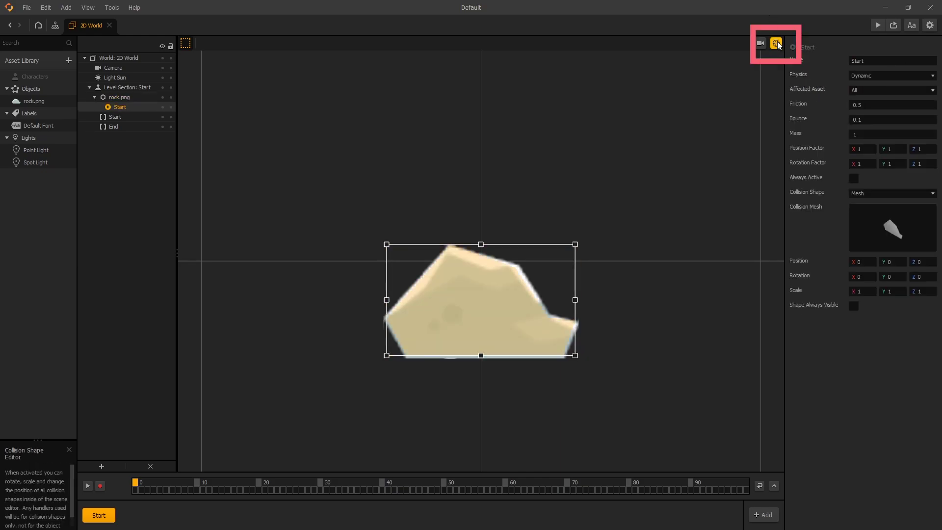
{"action": "left_click", "coordinate": [777, 43]}
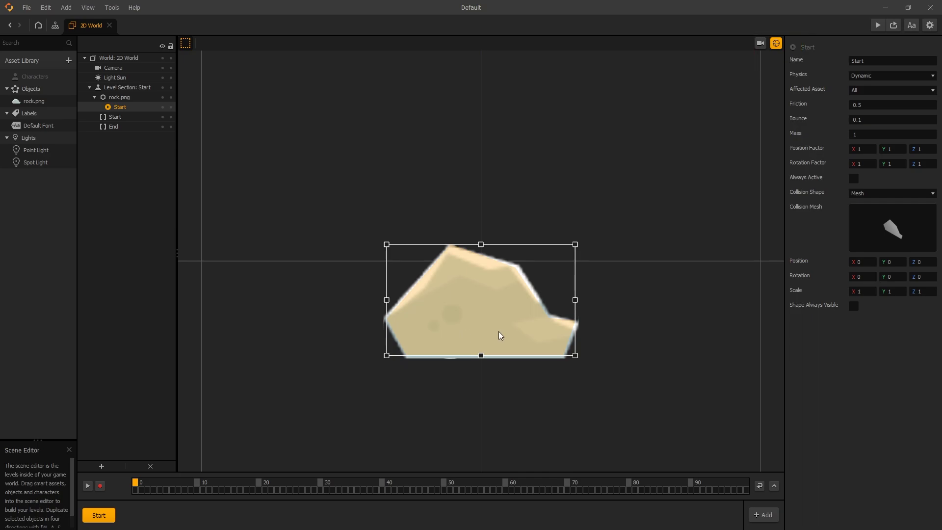
Step: Change the rock's Physics from Dynamic to Static
{"action": "scroll", "coordinate": [418, 334], "scroll_direction": "up", "scroll_amount": 1}
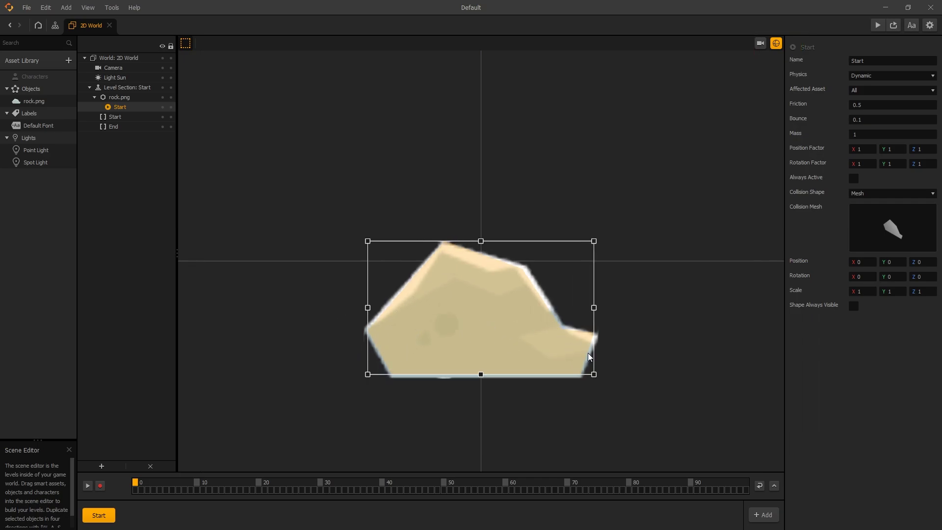
{"action": "scroll", "coordinate": [587, 352], "scroll_direction": "down", "scroll_amount": 1}
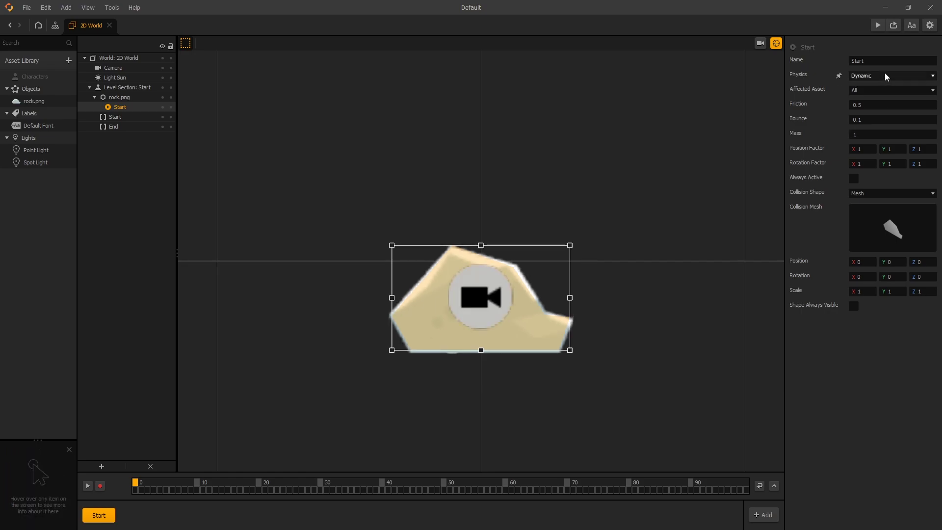
{"action": "left_click", "coordinate": [885, 75]}
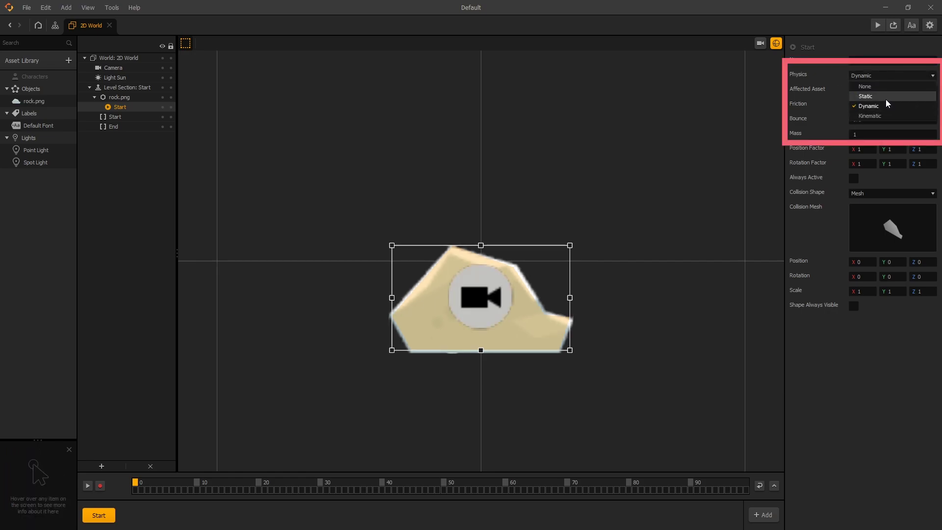
{"action": "left_click", "coordinate": [885, 98]}
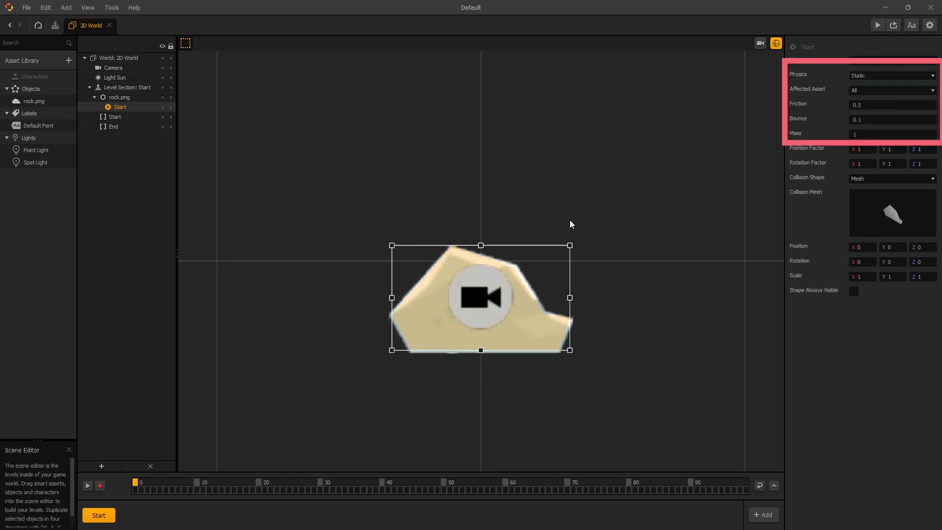
Step: Add the ready-made Circle sprite to the Asset Library
{"action": "left_click", "coordinate": [68, 60]}
{"action": "left_click", "coordinate": [205, 95]}
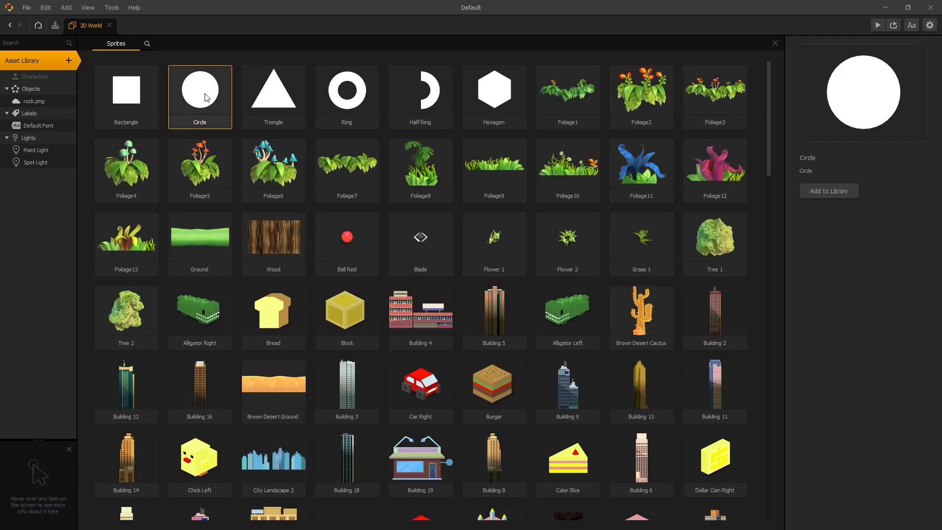
{"action": "left_click", "coordinate": [829, 190]}
{"action": "left_click", "coordinate": [775, 44]}
Step: Give the Circle asset Dynamic physics with a Sphere collision shape
{"action": "left_click", "coordinate": [49, 114]}
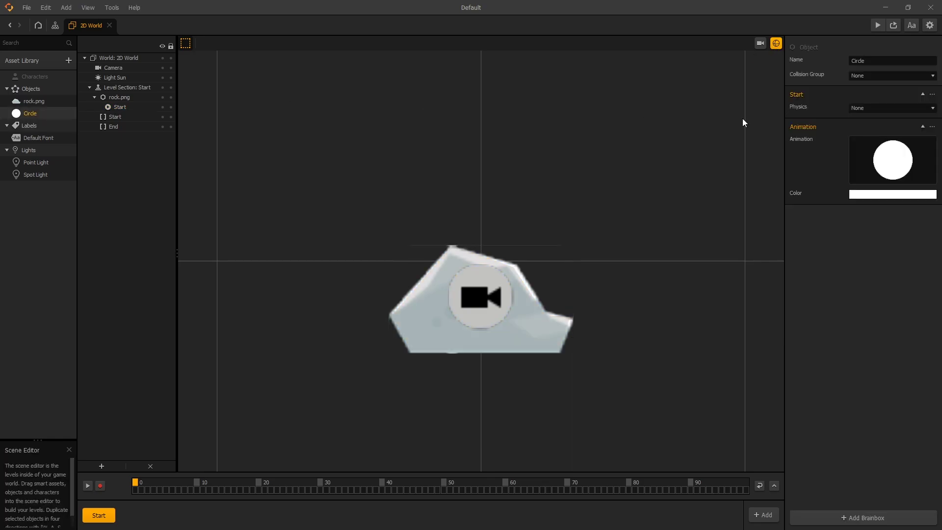
{"action": "left_click", "coordinate": [873, 106]}
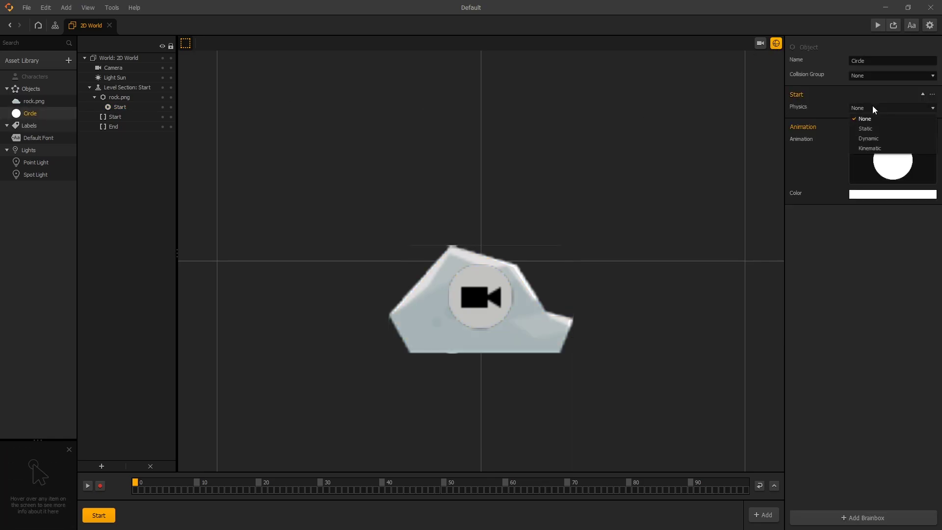
{"action": "left_click", "coordinate": [876, 140]}
{"action": "left_click", "coordinate": [868, 225]}
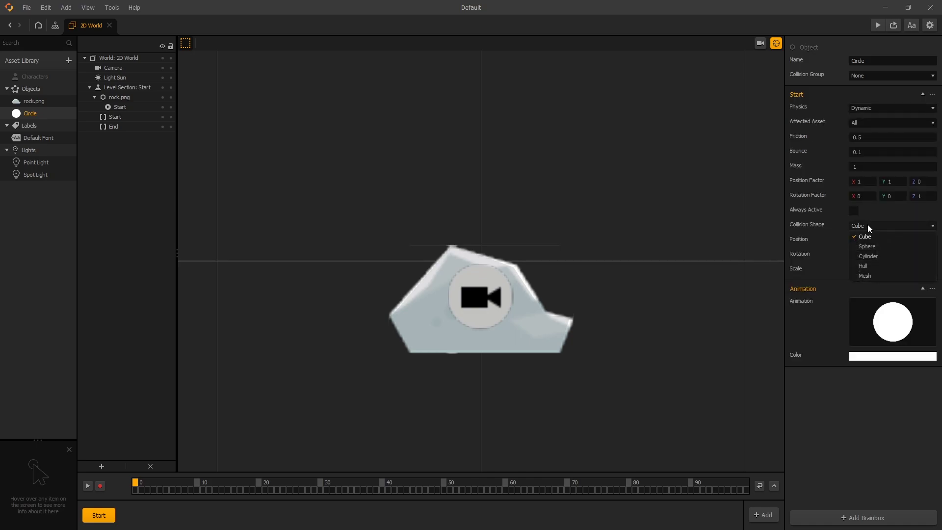
{"action": "left_click", "coordinate": [884, 246]}
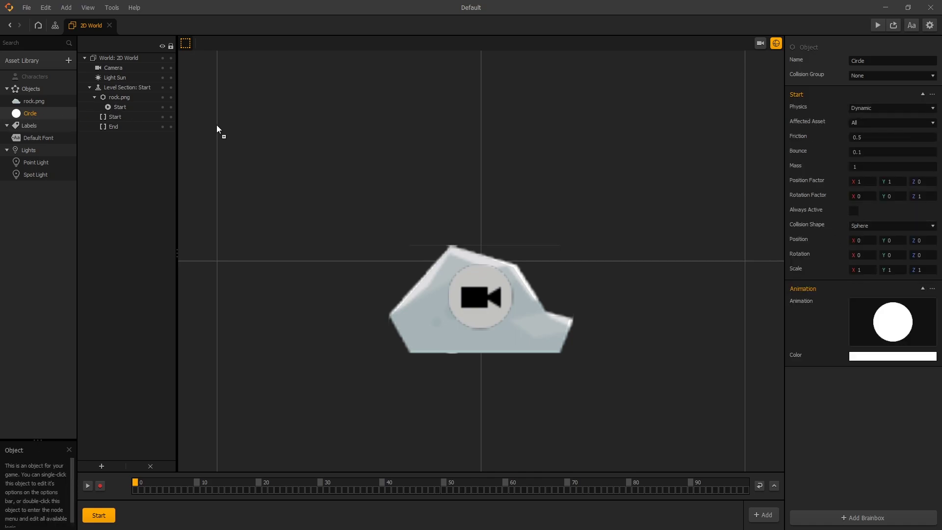
Step: Place a Circle in the scene at scale 0.1 above the rock, with physics view on
{"action": "left_click_drag", "start_coordinate": [316, 136], "coordinate": [592, 137]}
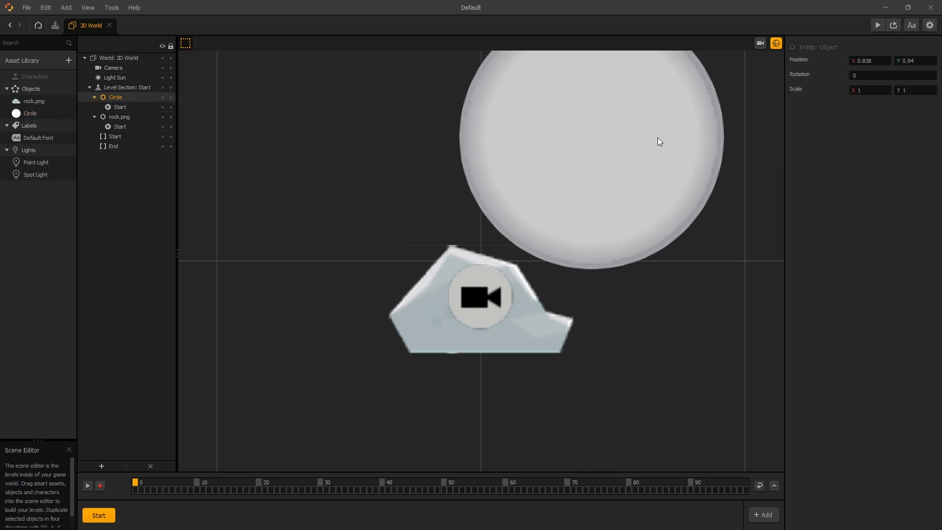
{"action": "left_click", "coordinate": [879, 92]}
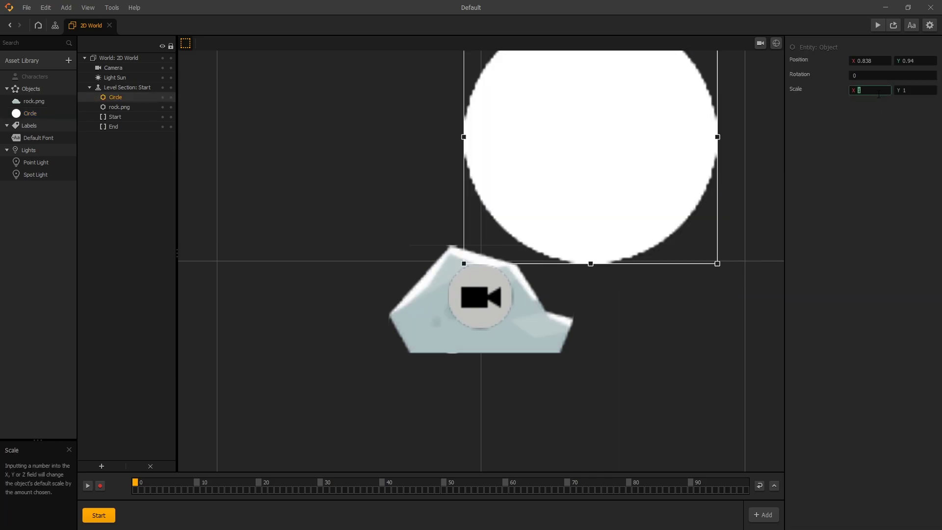
{"action": "type", "text": ".1"}
{"action": "left_click", "coordinate": [920, 90]}
{"action": "type", "text": ".1"}
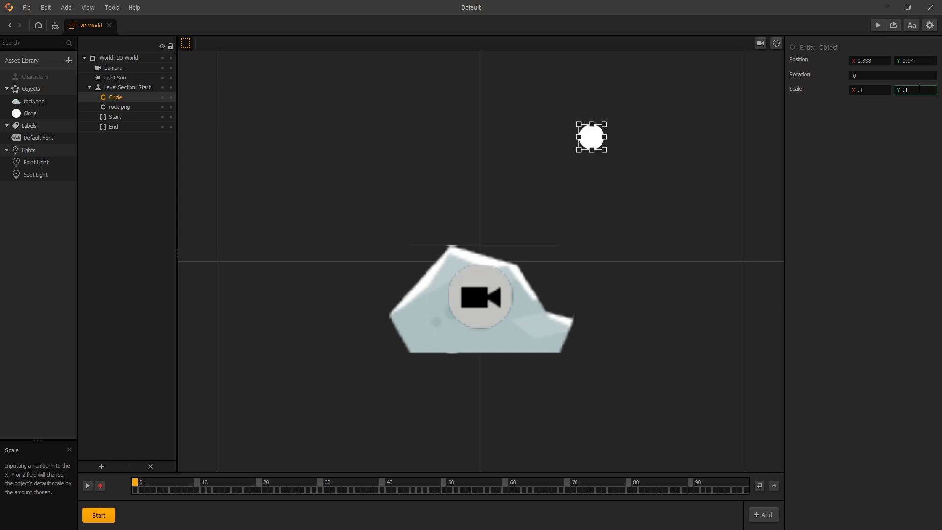
{"action": "left_click_drag", "start_coordinate": [589, 137], "coordinate": [478, 202]}
{"action": "left_click", "coordinate": [777, 44]}
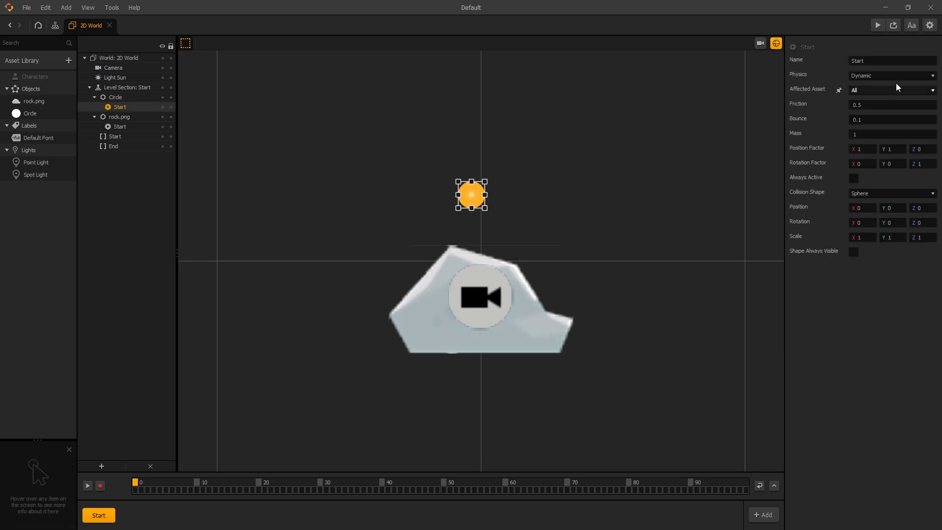
Step: Select the circle's Start physics node and enter .1 for its collider Scale X, Y and Z
{"action": "left_click", "coordinate": [672, 150]}
{"action": "left_click", "coordinate": [473, 195]}
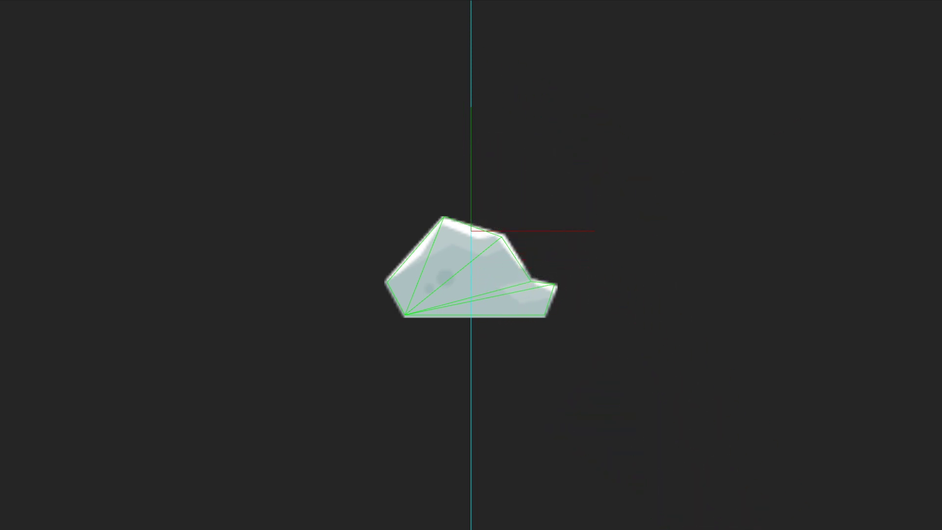
{"action": "key", "text": "Escape"}
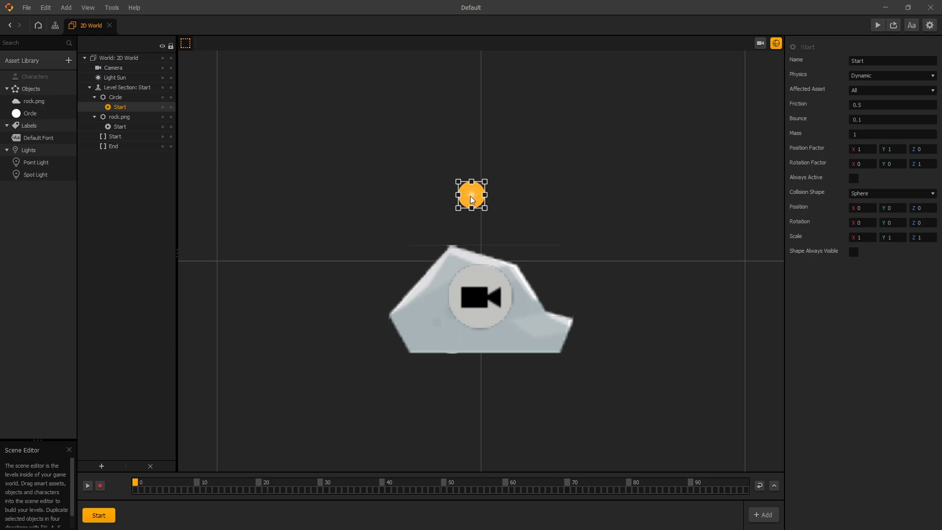
{"action": "scroll", "coordinate": [471, 198], "scroll_direction": "up", "scroll_amount": 2}
{"action": "scroll", "coordinate": [472, 198], "scroll_direction": "down", "scroll_amount": 1}
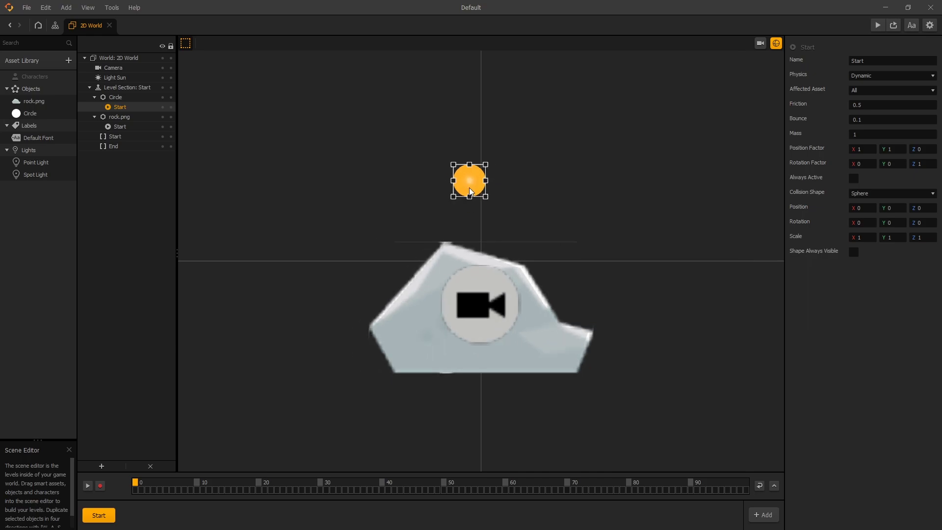
{"action": "left_click", "coordinate": [868, 237]}
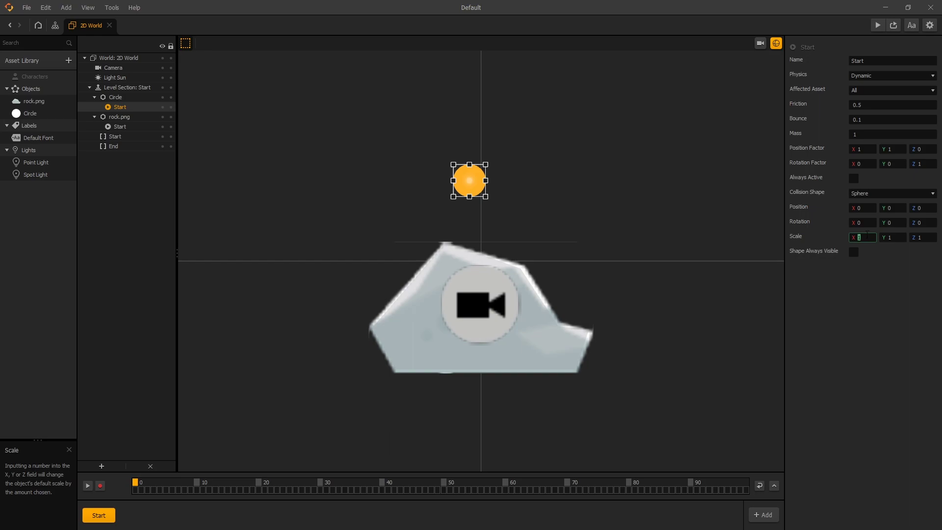
{"action": "type", "text": ".1"}
{"action": "key", "text": "Tab"}
{"action": "type", "text": ".1"}
{"action": "left_click", "coordinate": [920, 237]}
{"action": "type", "text": ".1"}
{"action": "key", "text": "Return"}
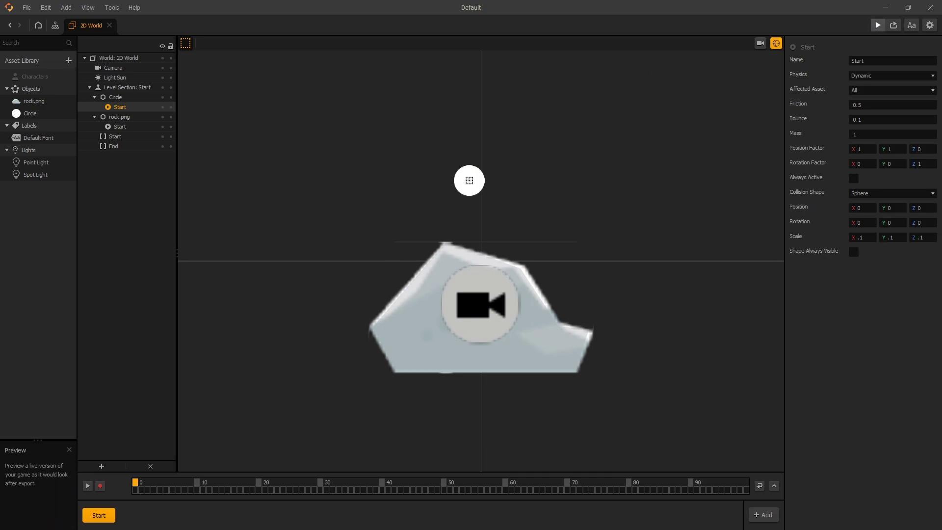
Step: Run the game preview to watch the ball land on the rock, then close it
{"action": "left_click", "coordinate": [878, 26]}
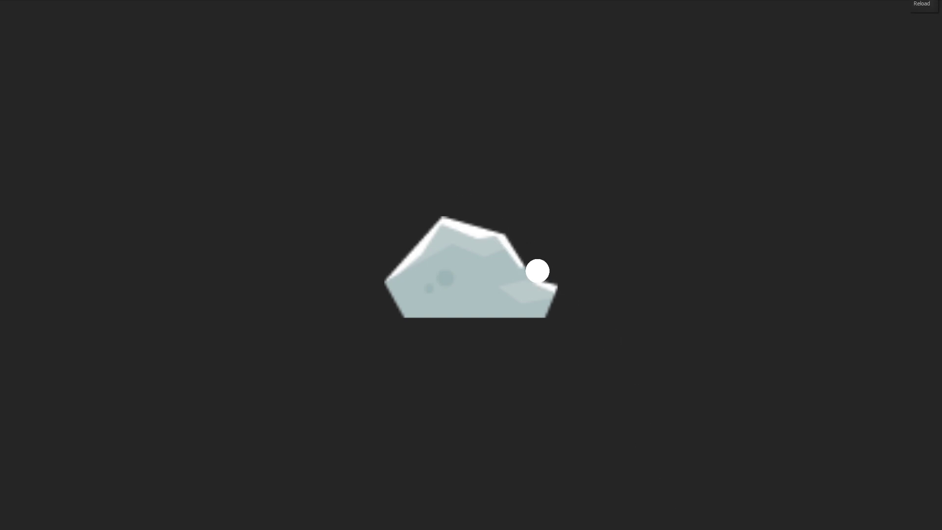
{"action": "key", "text": "F8"}
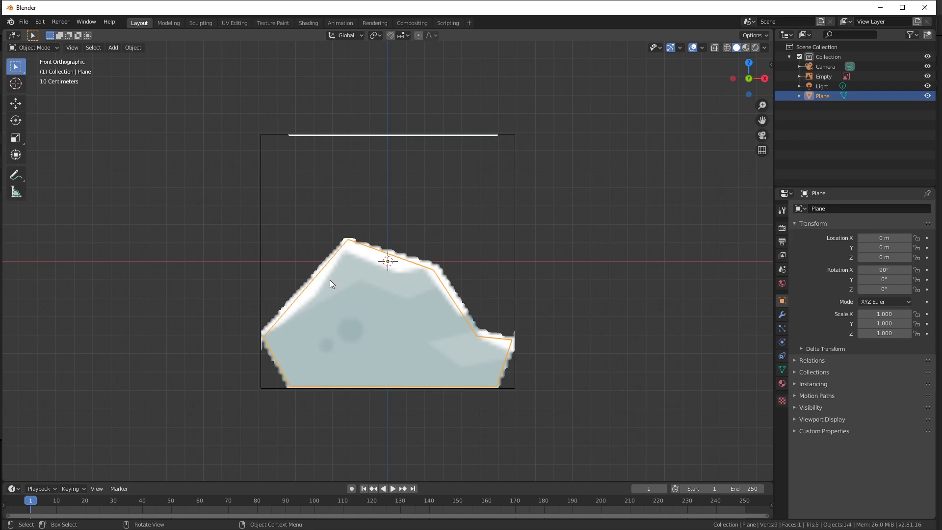
Step: In Edit Mode, extrude the plane's top edge upward by 0.157 m X and 0.322 m Z
{"action": "key", "text": "Tab"}
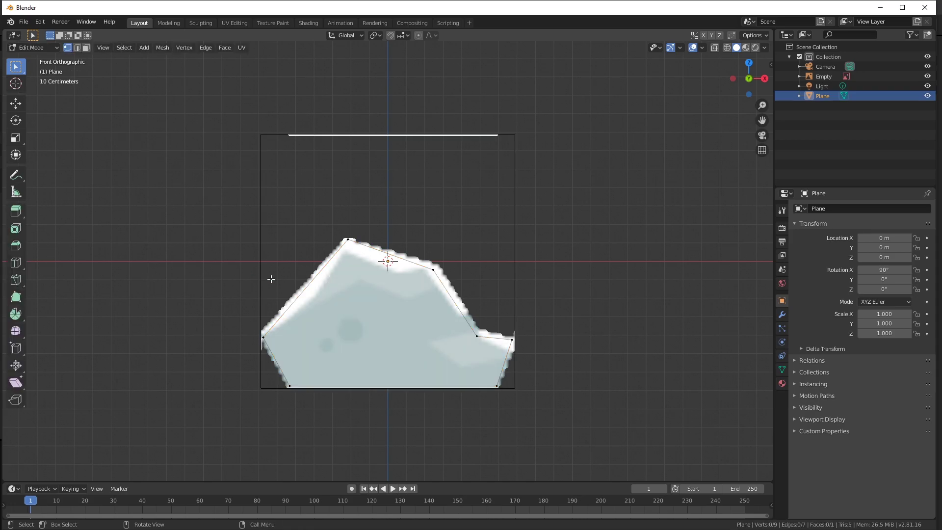
{"action": "left_click", "coordinate": [76, 47]}
{"action": "left_click", "coordinate": [371, 245]}
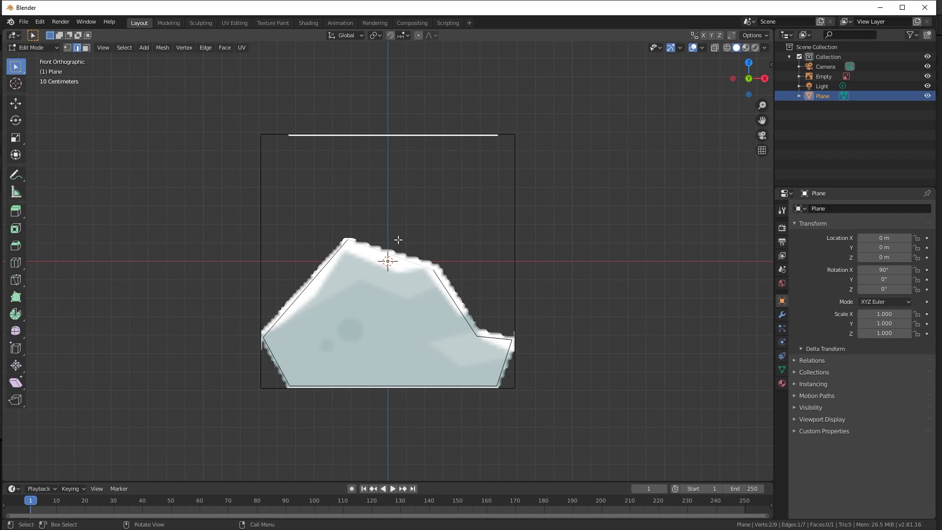
{"action": "key", "text": "e"}
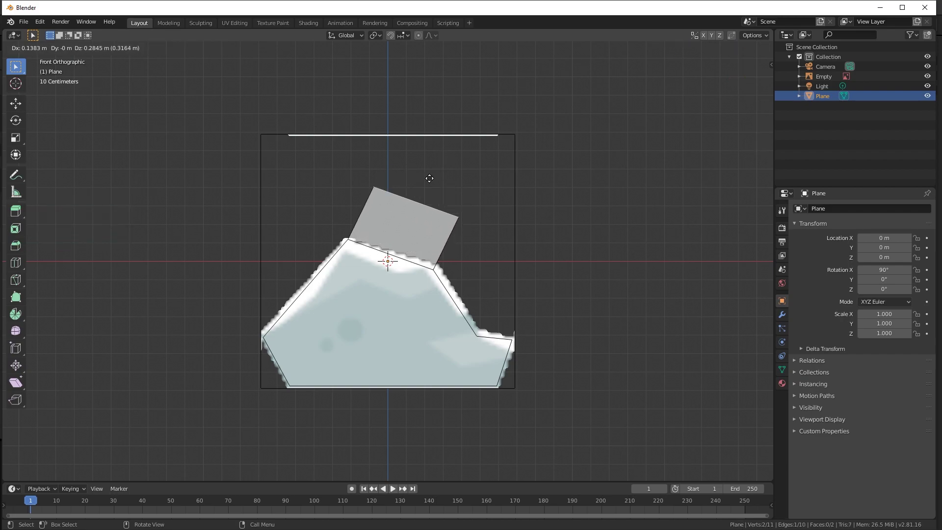
{"action": "left_click", "coordinate": [433, 171]}
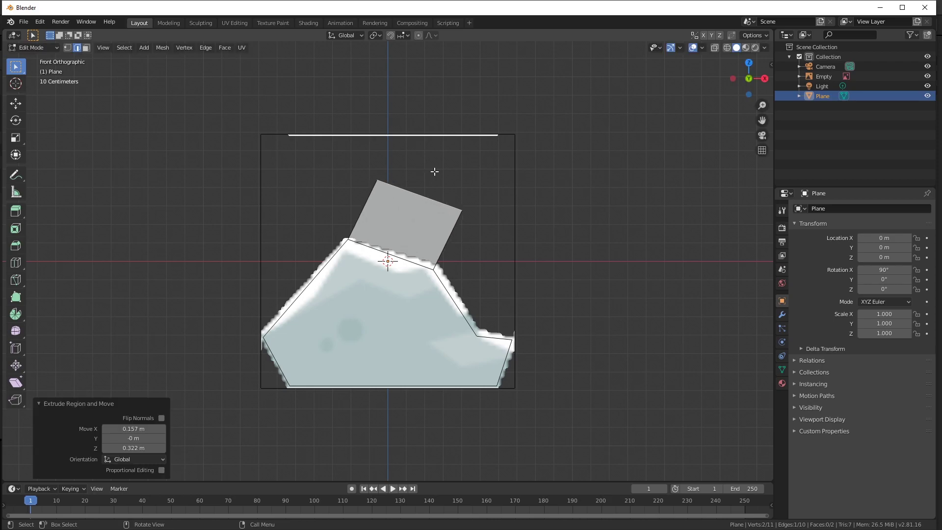